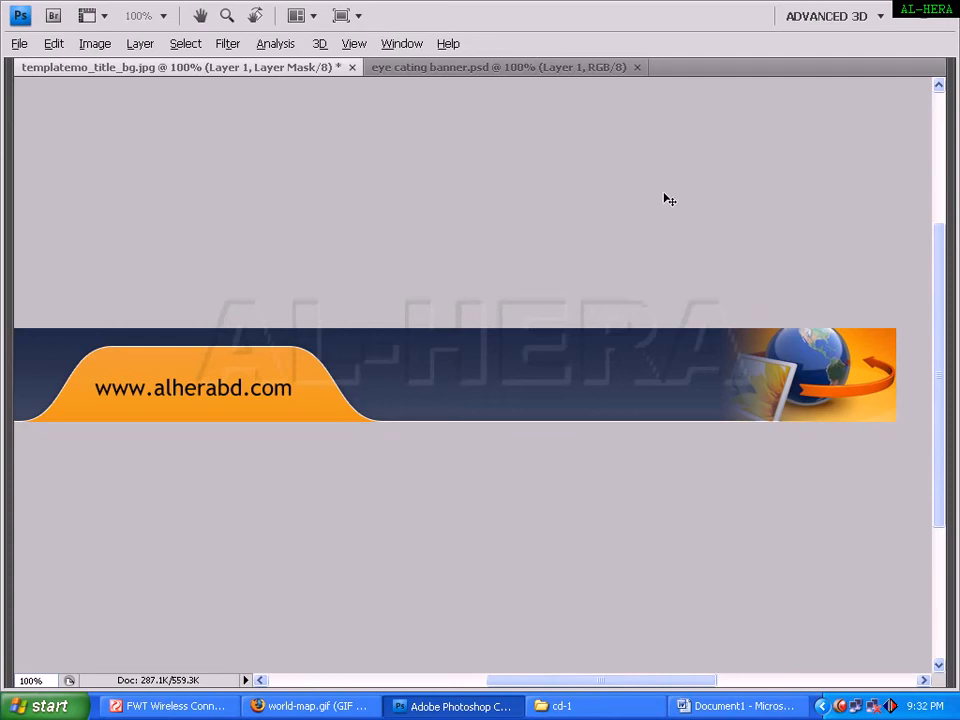
Step: Create a new blank white document 980 pixels wide and 217 pixels high at 72 pixels/inch in RGB Color
drag(578, 686, 558, 684)
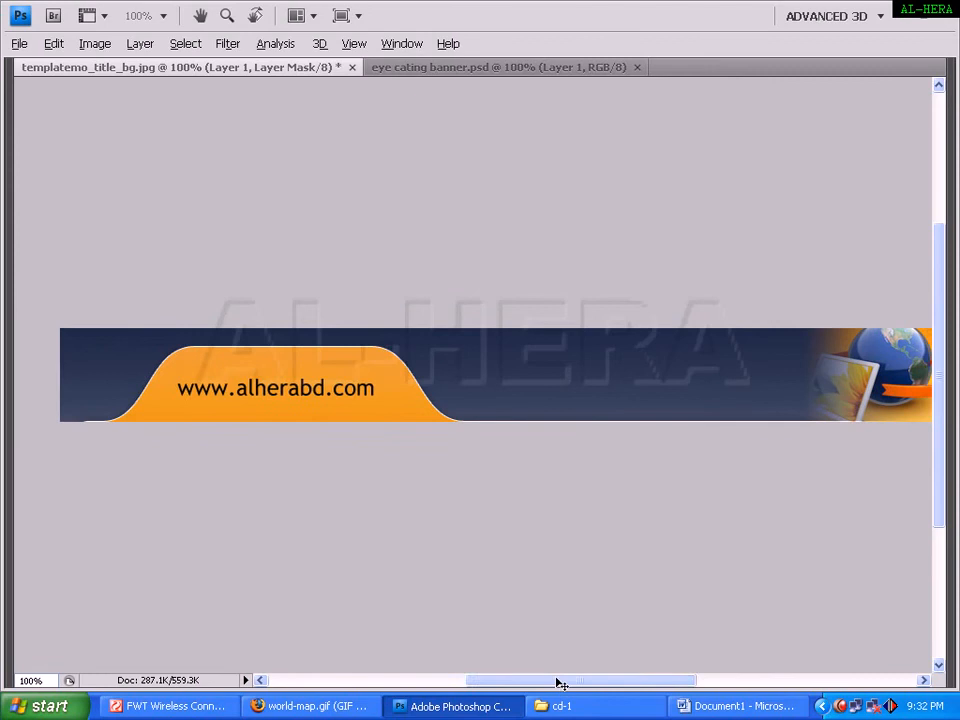
key(Tab)
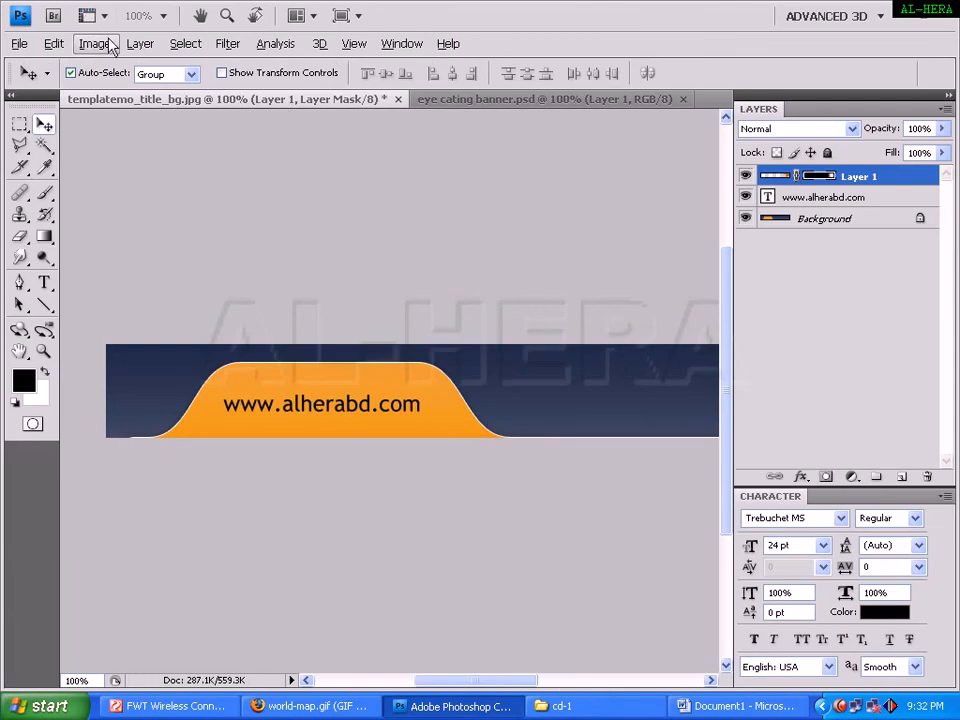
click(24, 45)
click(36, 64)
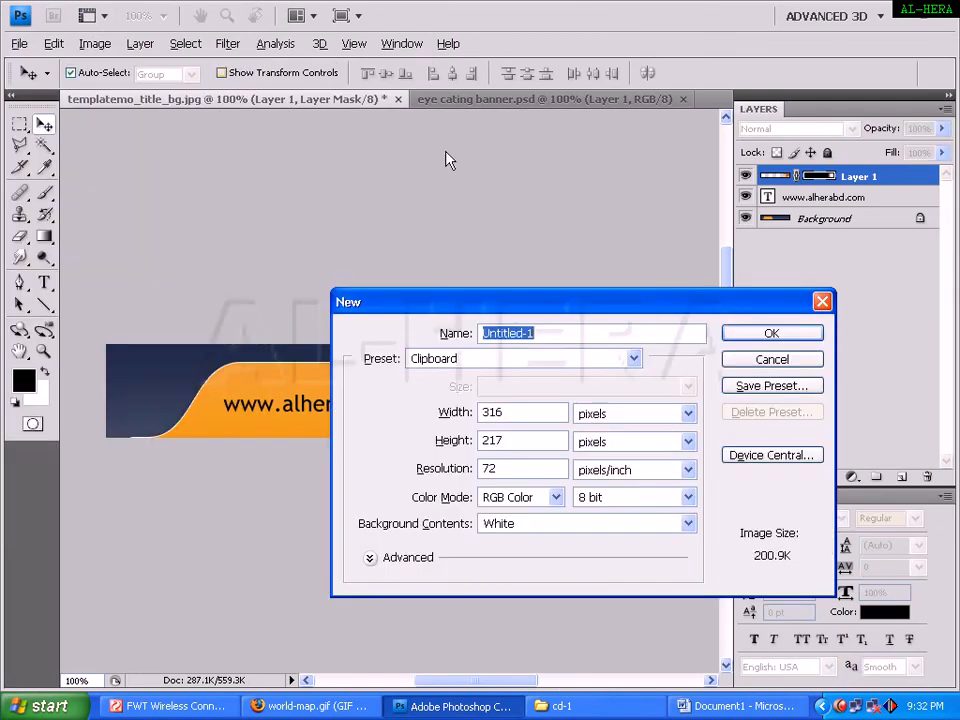
click(527, 413)
drag(527, 413, 390, 422)
text(980)
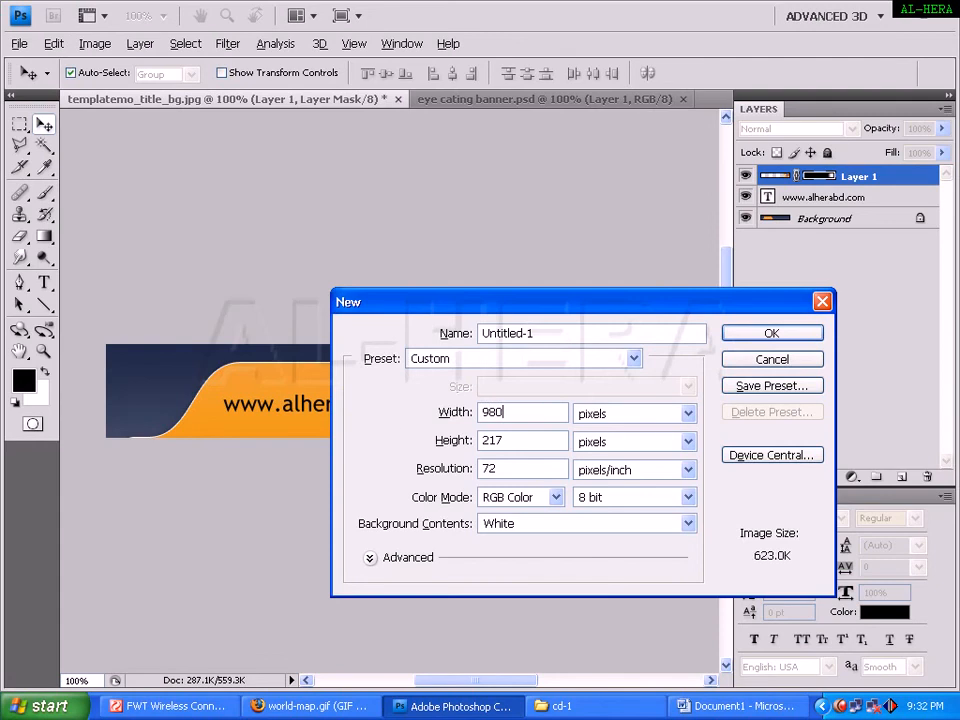
click(781, 336)
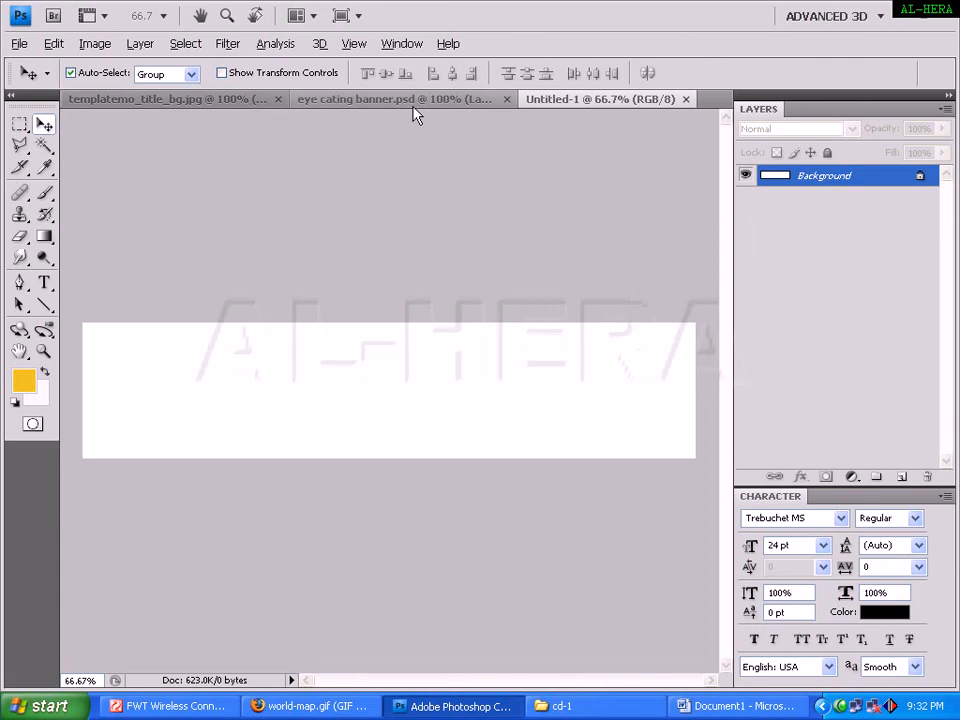
Step: Look at eye cating banner.psd briefly and return to the templatemo_title_bg.jpg document
click(414, 100)
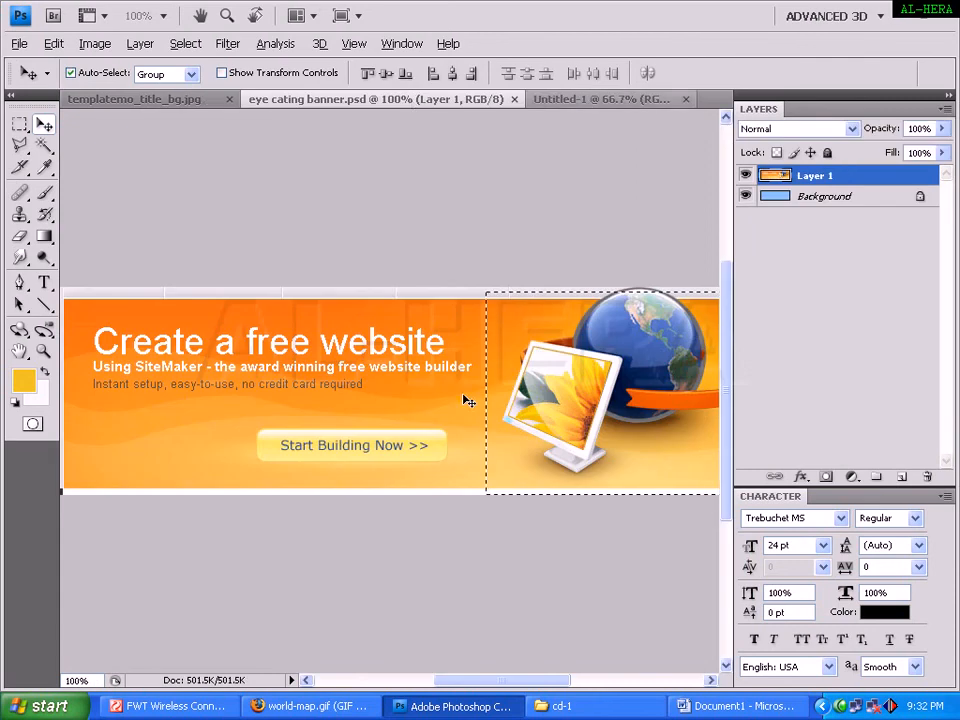
click(550, 98)
click(262, 100)
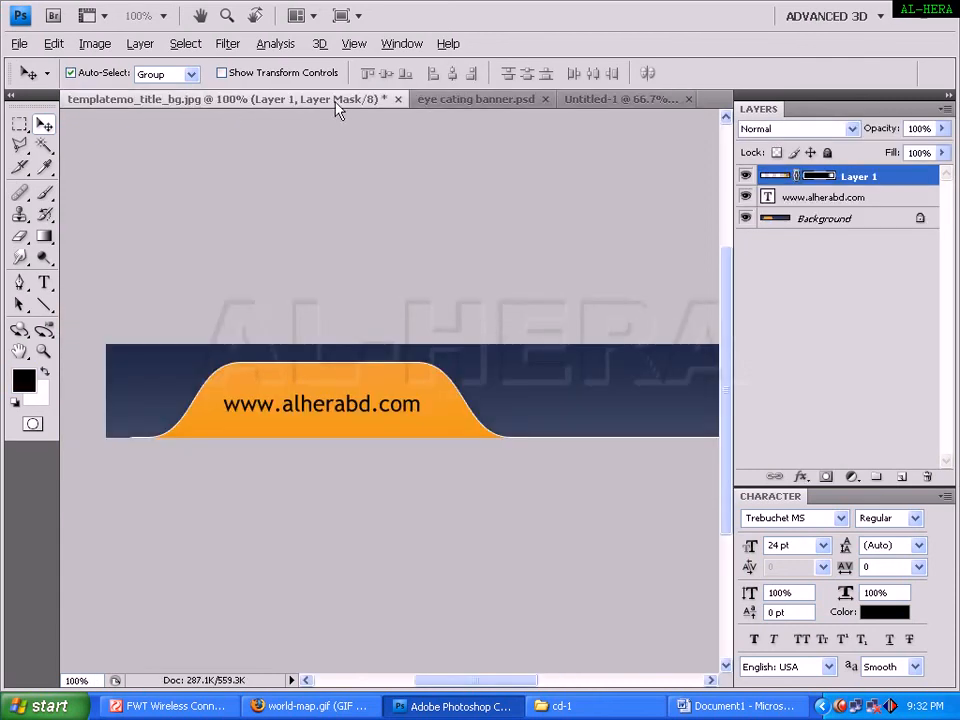
key(Tab)
key(Tab)
click(22, 379)
drag(577, 256, 570, 556)
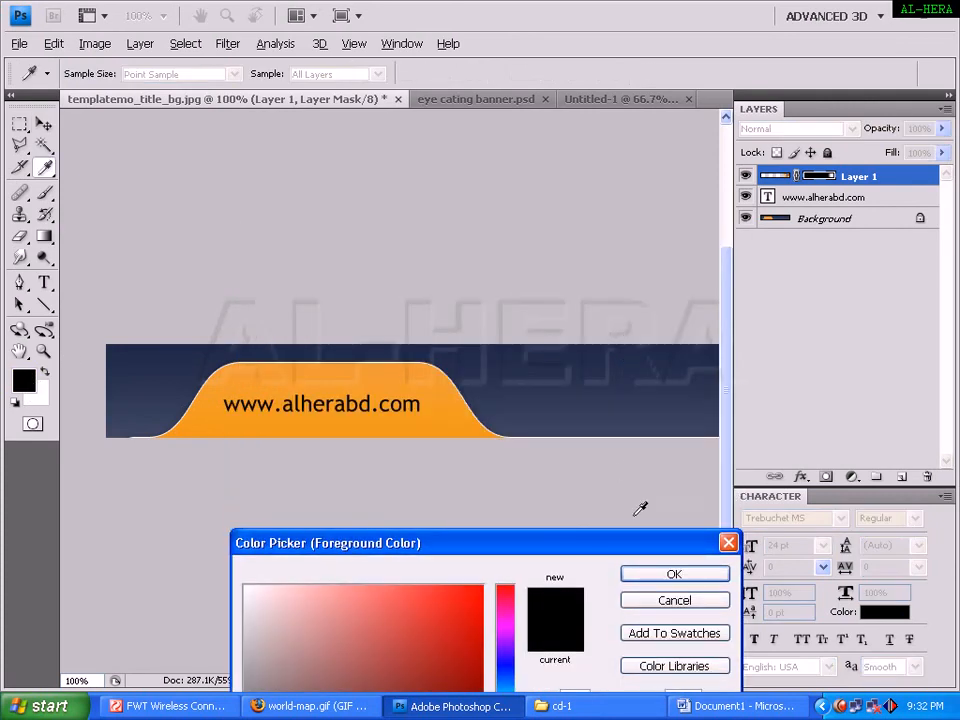
drag(610, 557, 421, 261)
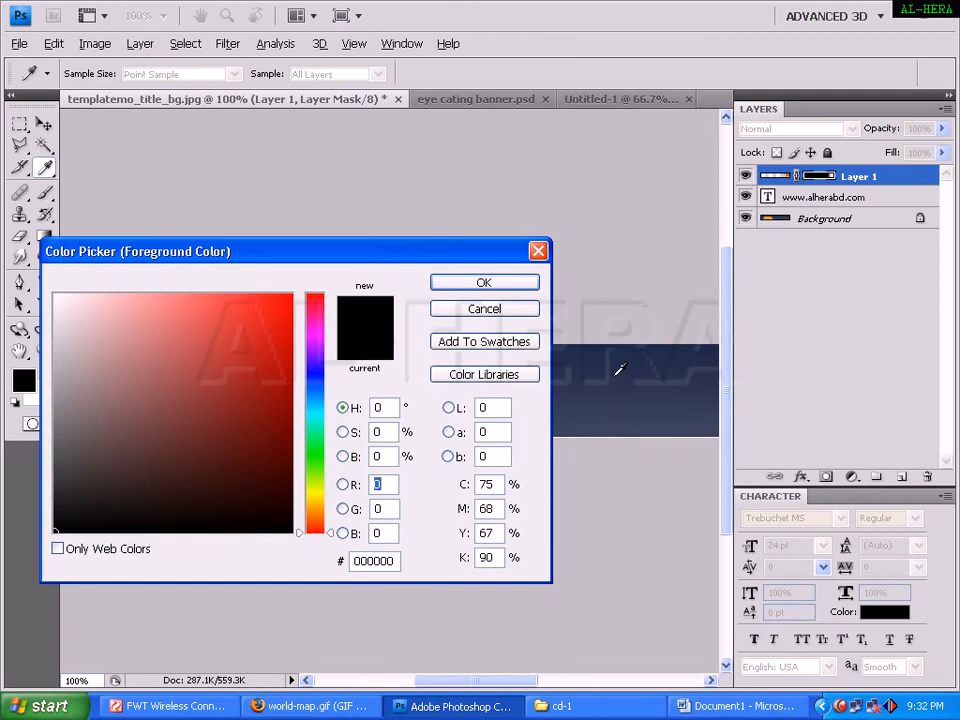
key(Escape)
key(v)
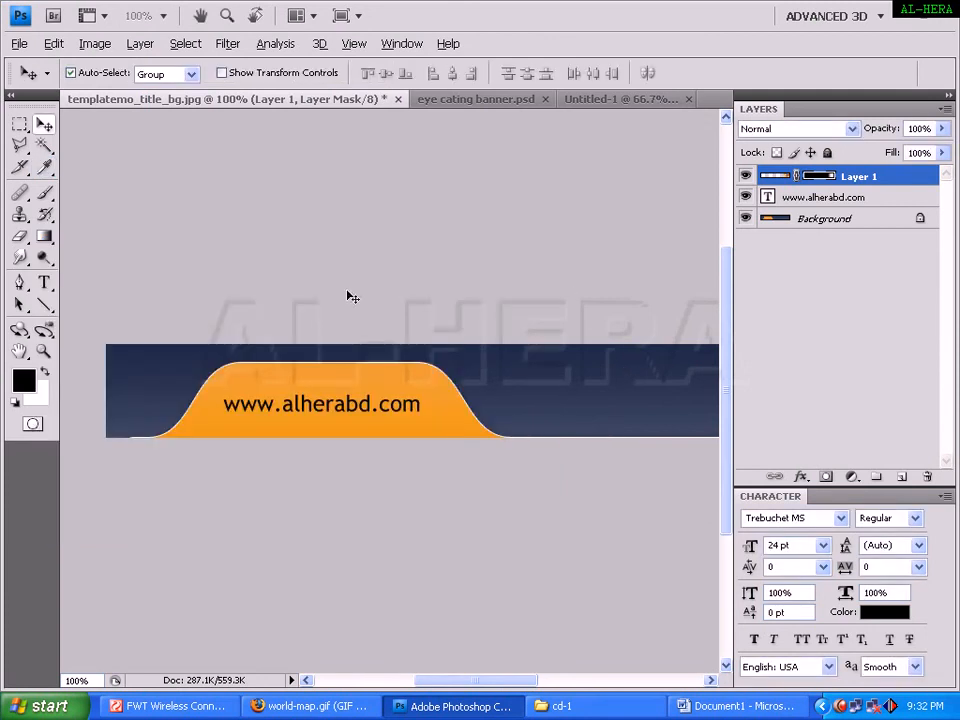
click(24, 381)
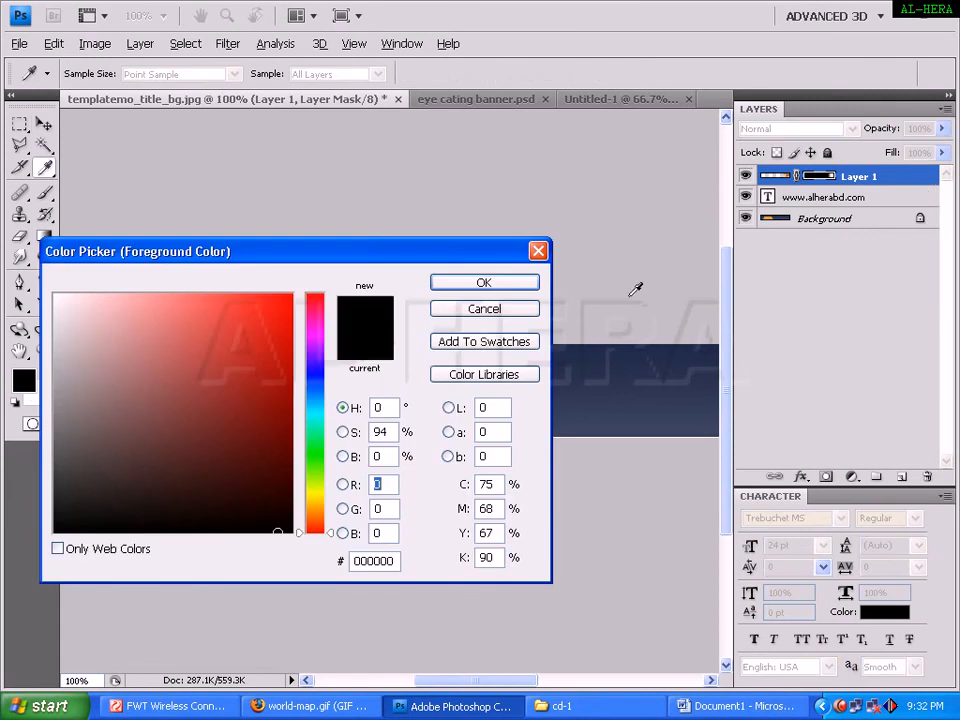
key(Escape)
Step: Select the Background layer and sample the banner's dark navy upper area (#222b4a) as the foreground colour
click(790, 218)
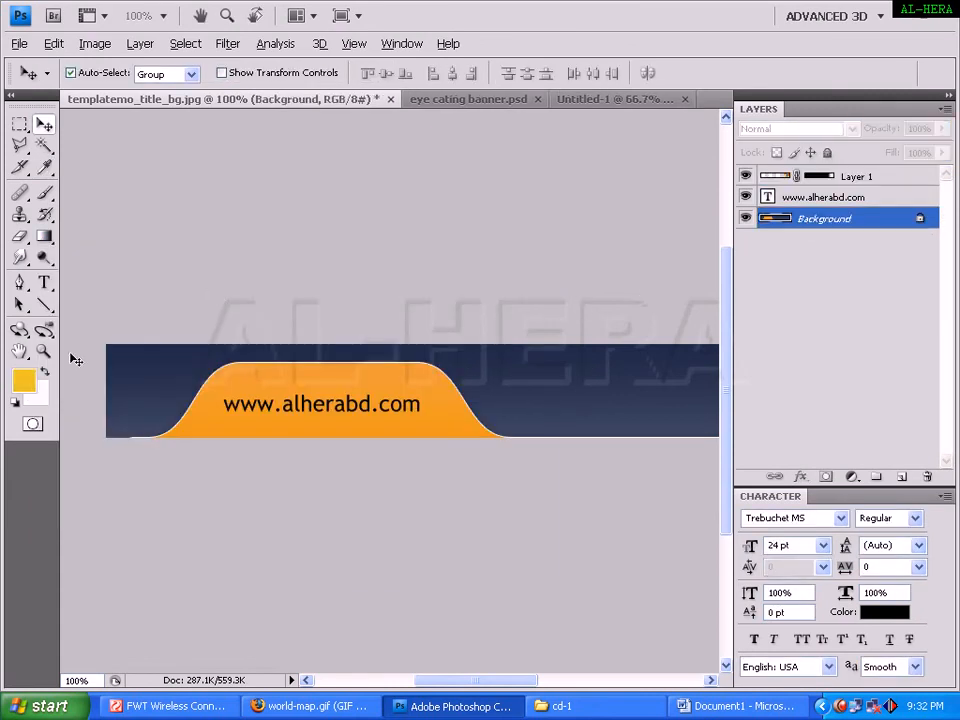
click(24, 381)
click(621, 353)
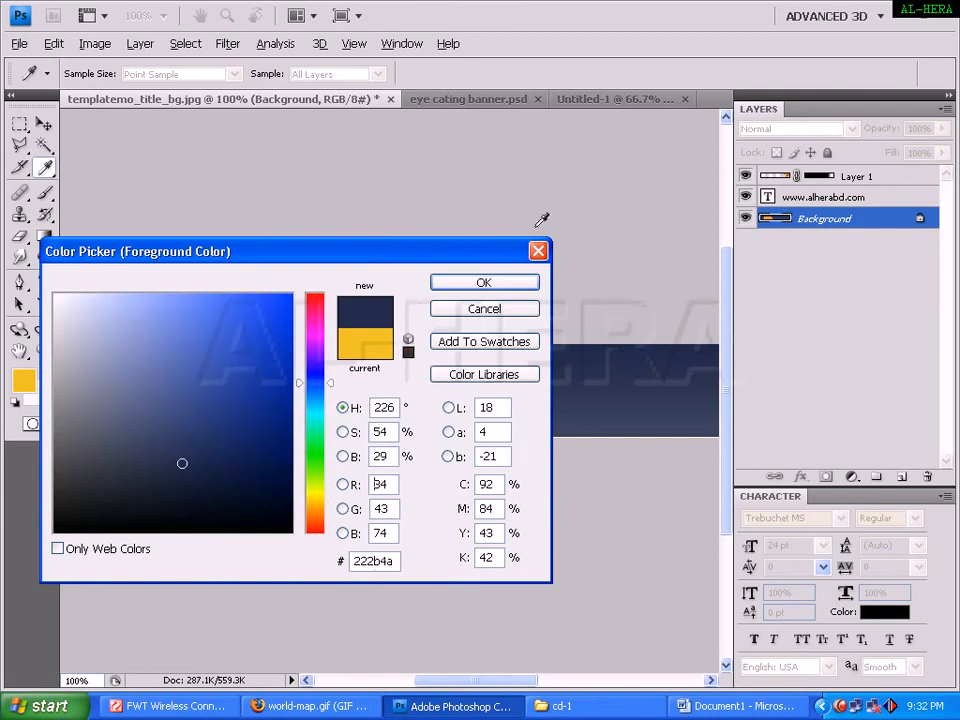
key(Return)
Step: Sample the lighter blue near the banner's lower edge (#3e455f) as the background colour and return to the Move tool
click(35, 394)
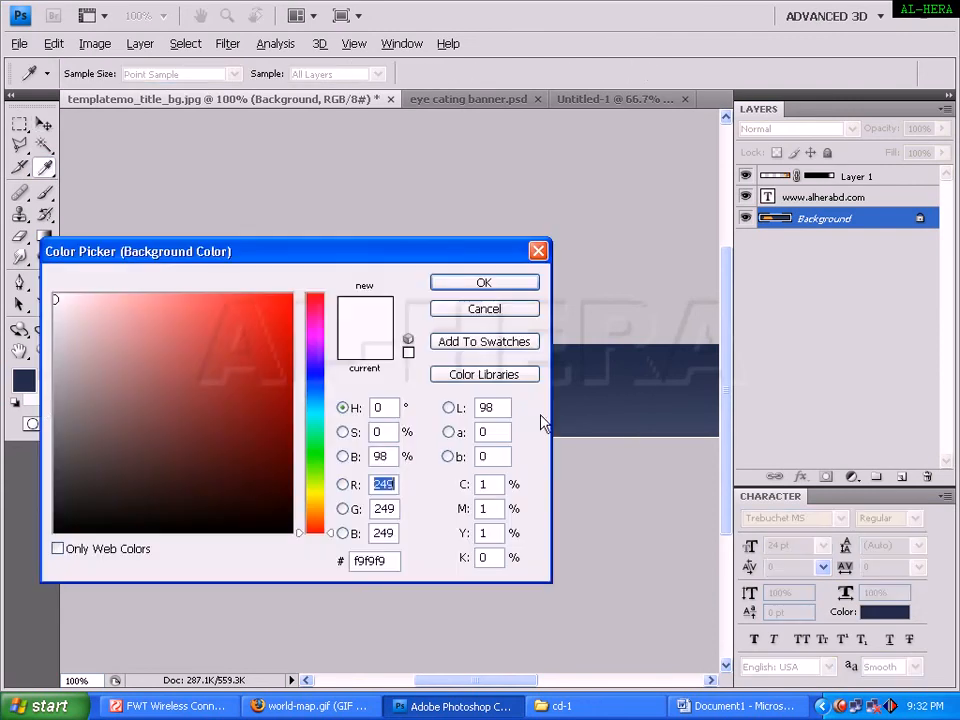
click(664, 435)
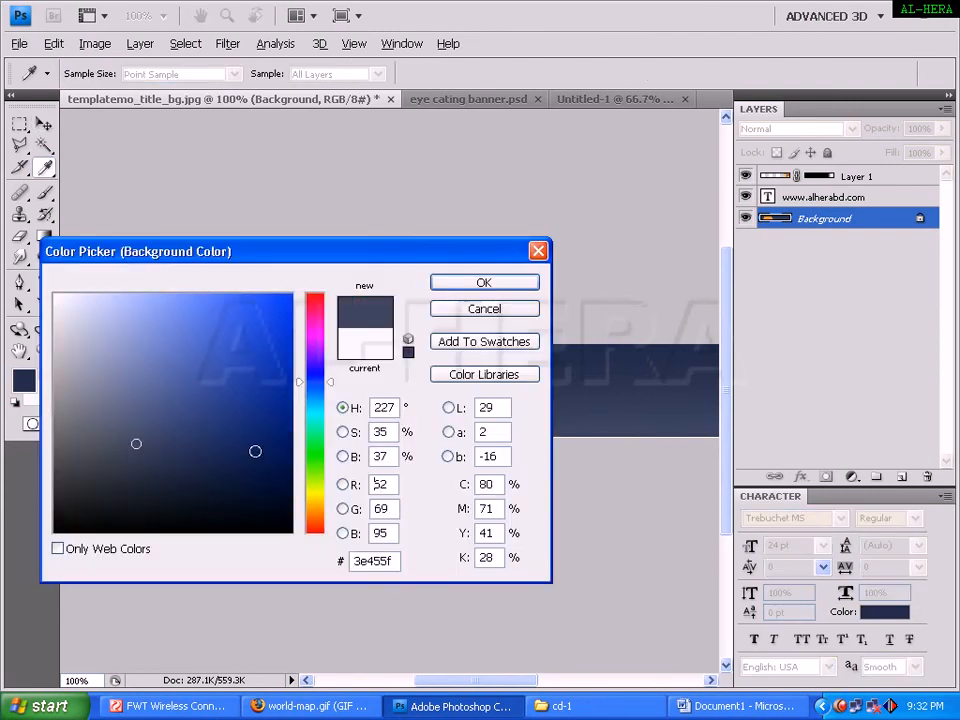
click(395, 563)
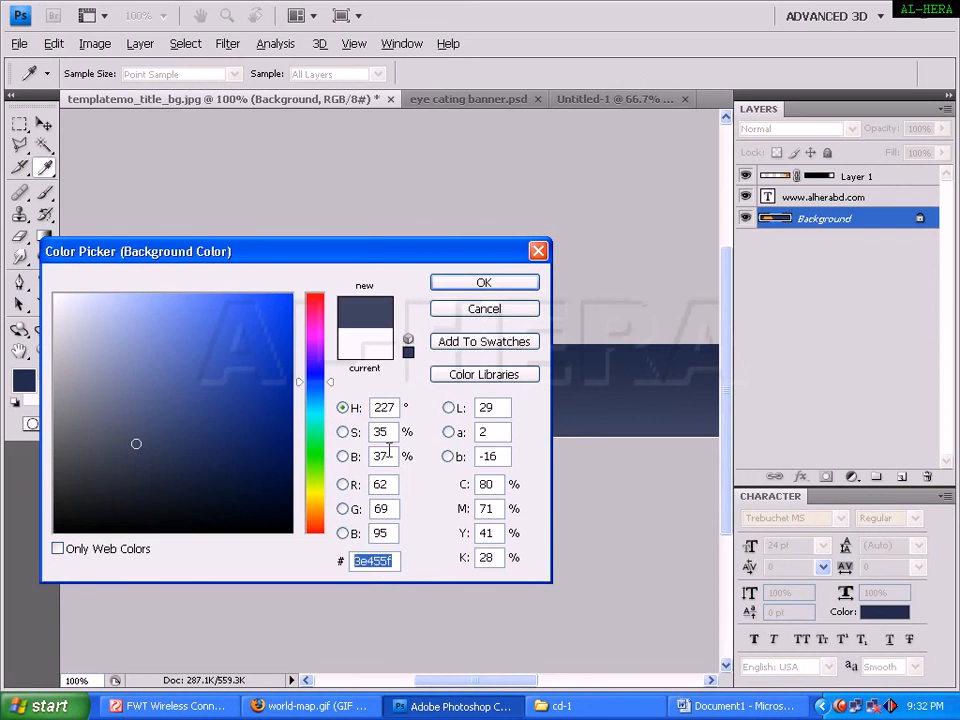
key(Return)
key(v)
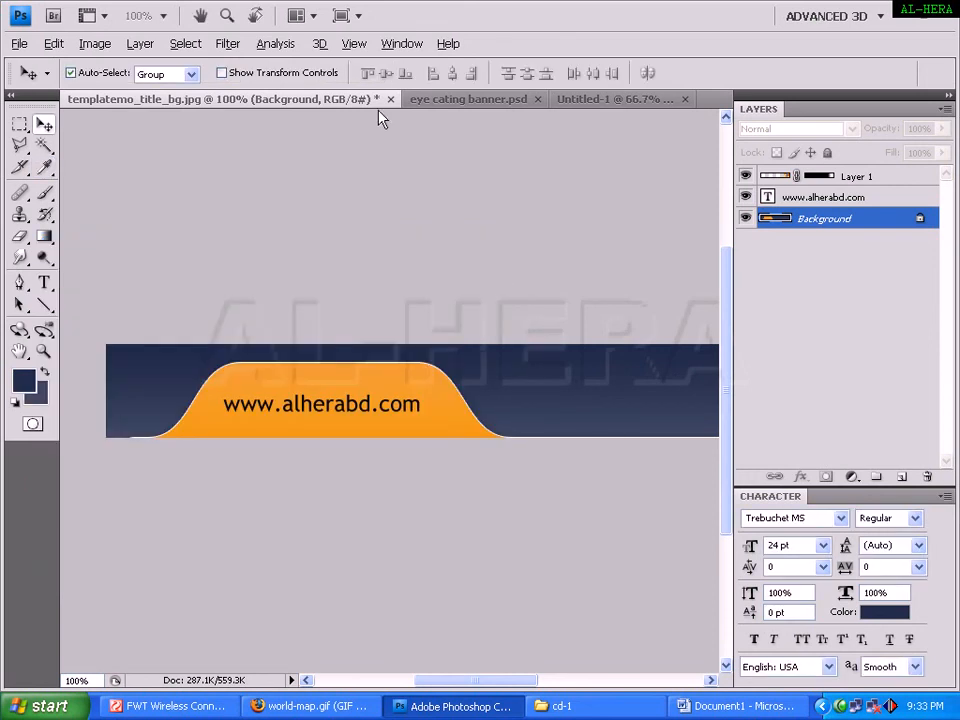
Step: Resize the Untitled-1 image to a height of 170 pixels without constraining its proportions
click(633, 102)
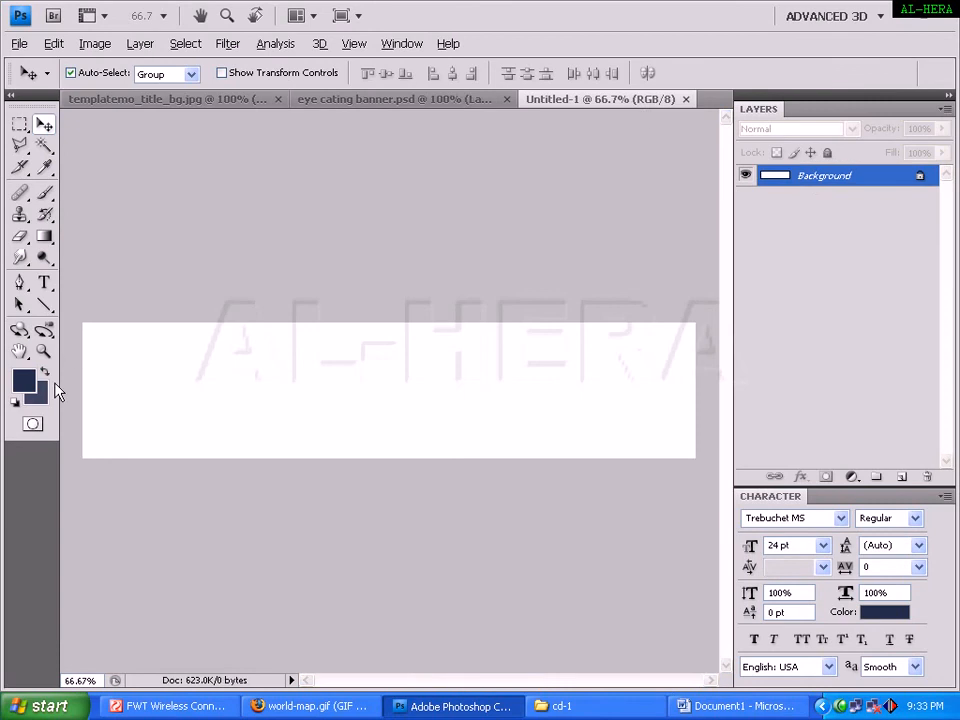
click(388, 100)
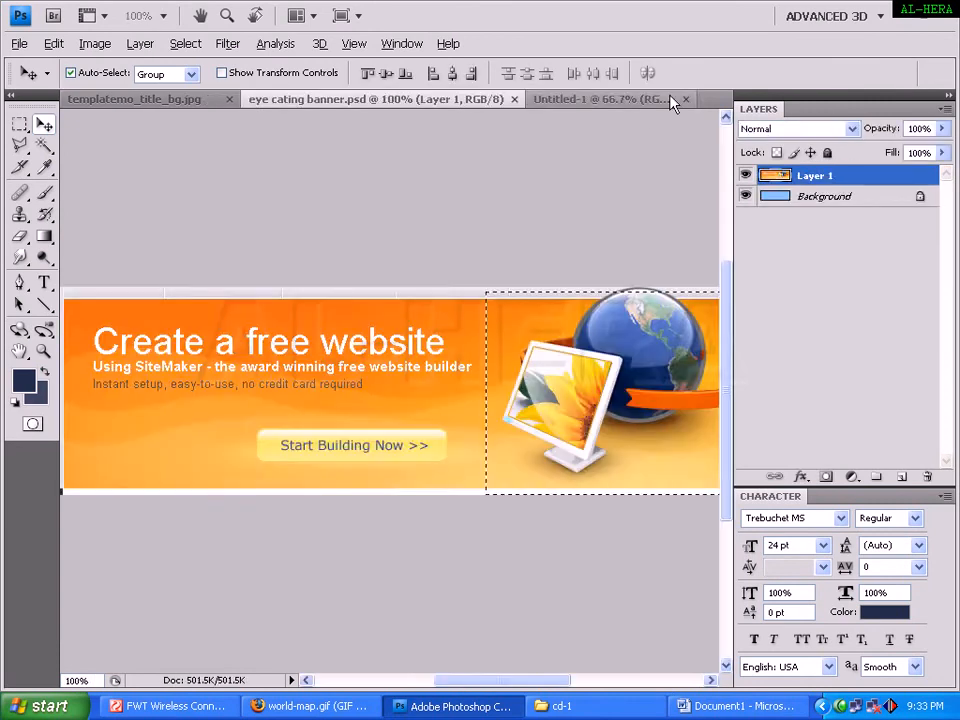
click(628, 102)
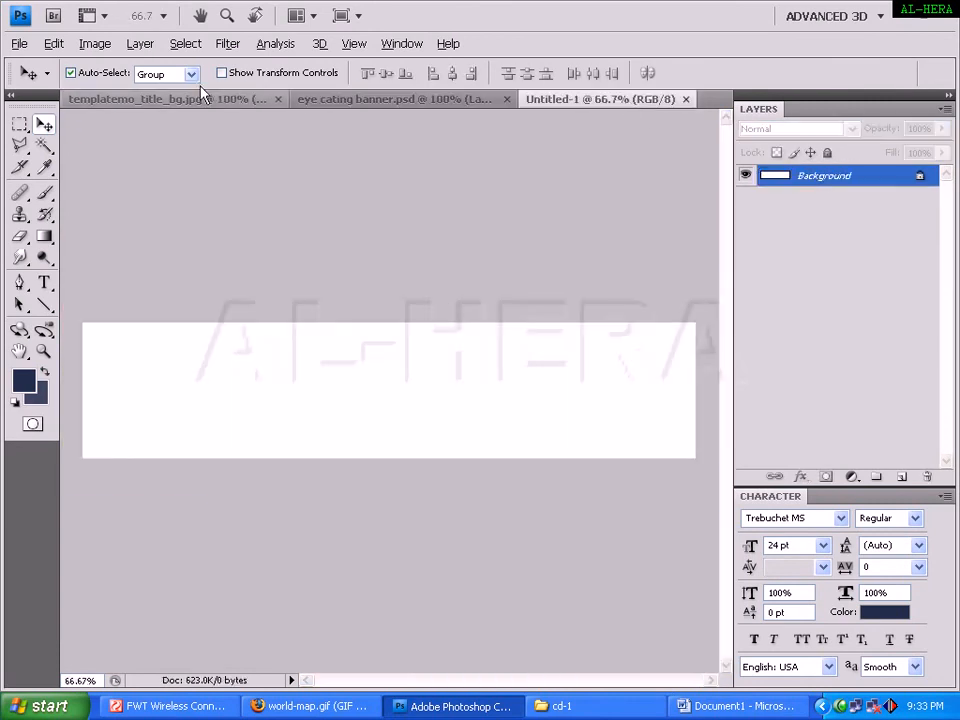
click(94, 44)
click(119, 170)
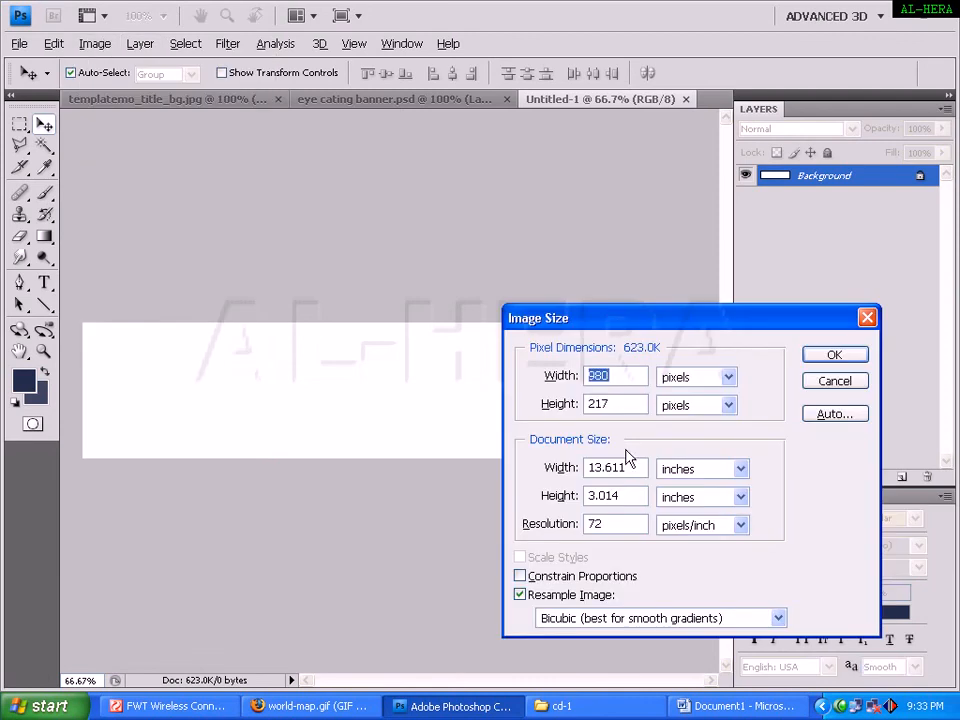
double_click(584, 404)
text(1)
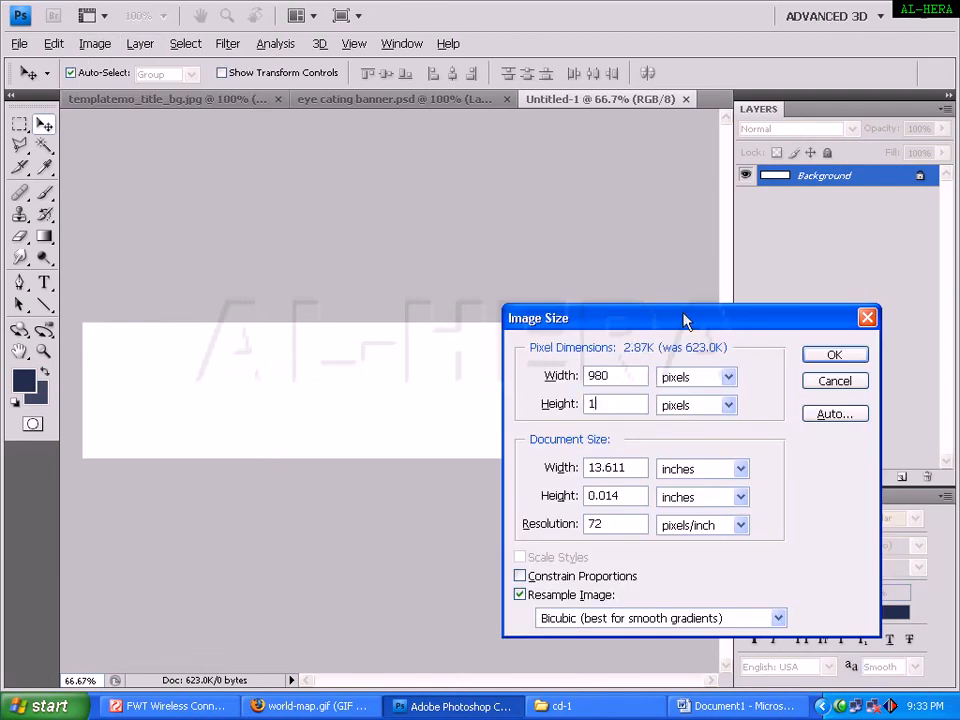
text(70)
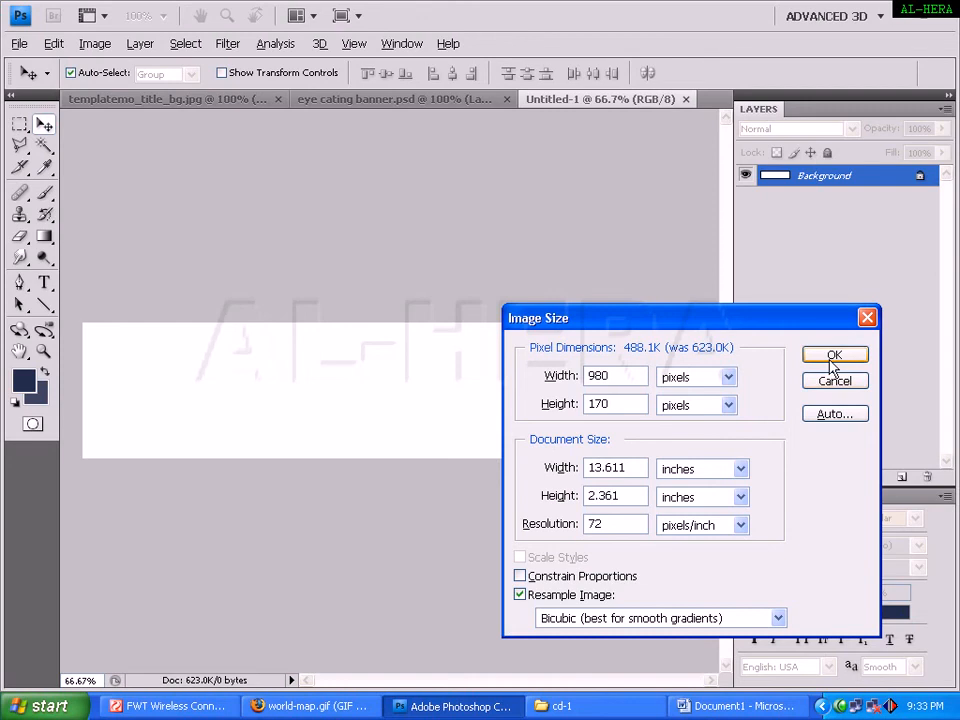
click(832, 356)
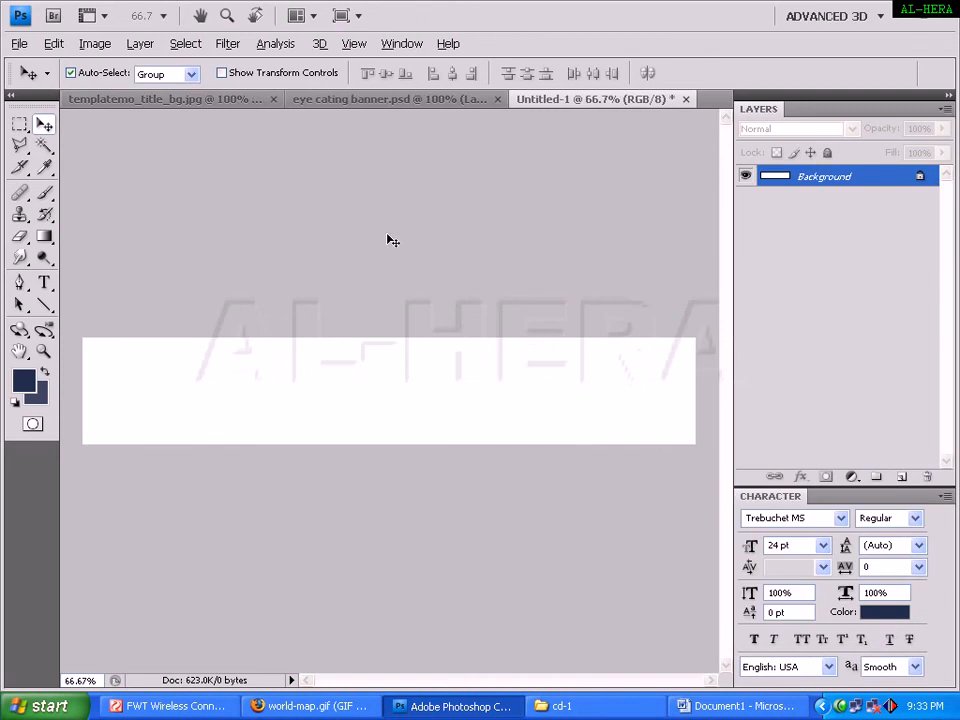
Step: Fill the blank document with a vertical linear gradient running from the dark navy down to the lighter blue
click(44, 236)
drag(363, 342, 362, 458)
Step: In templatemo_title_bg.jpg, start a Pen tool shape tracing the orange tab's left curve and along its flat upper edge
click(364, 100)
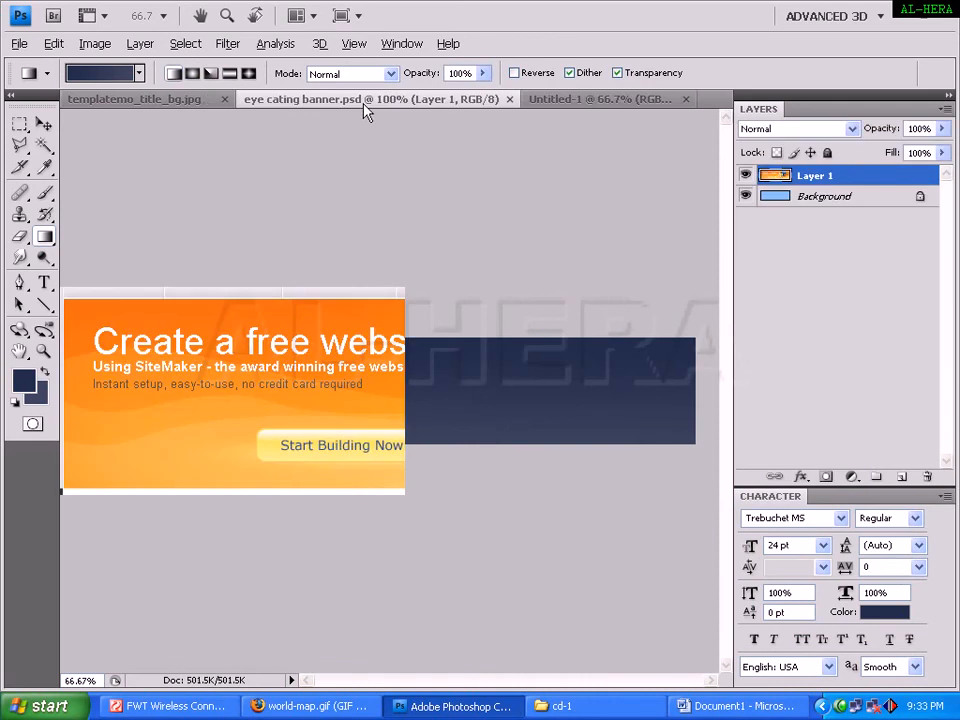
click(198, 104)
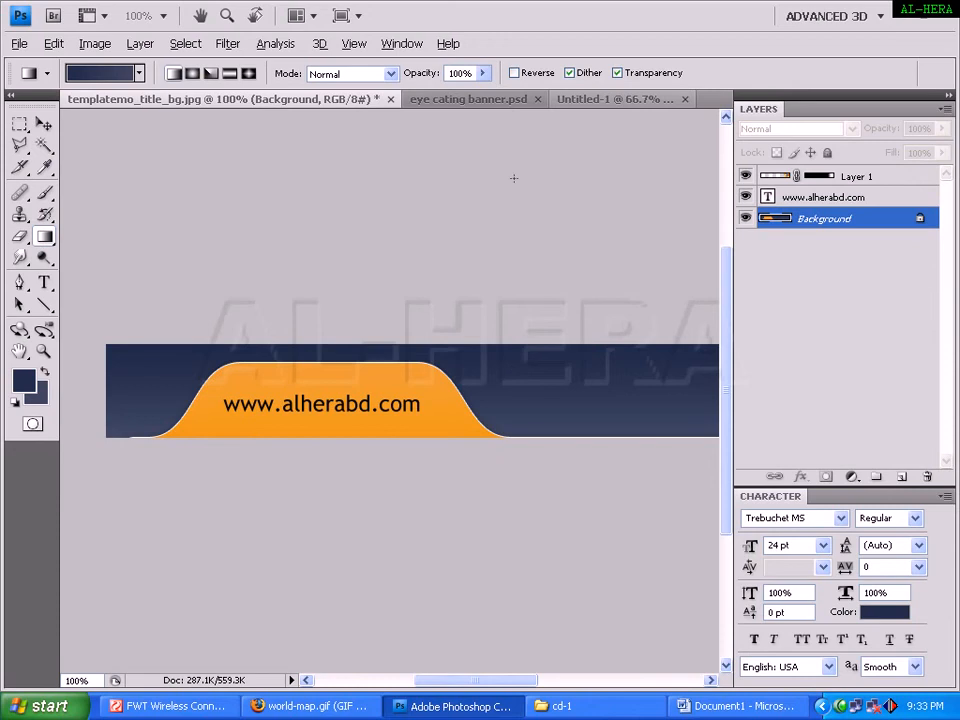
click(21, 283)
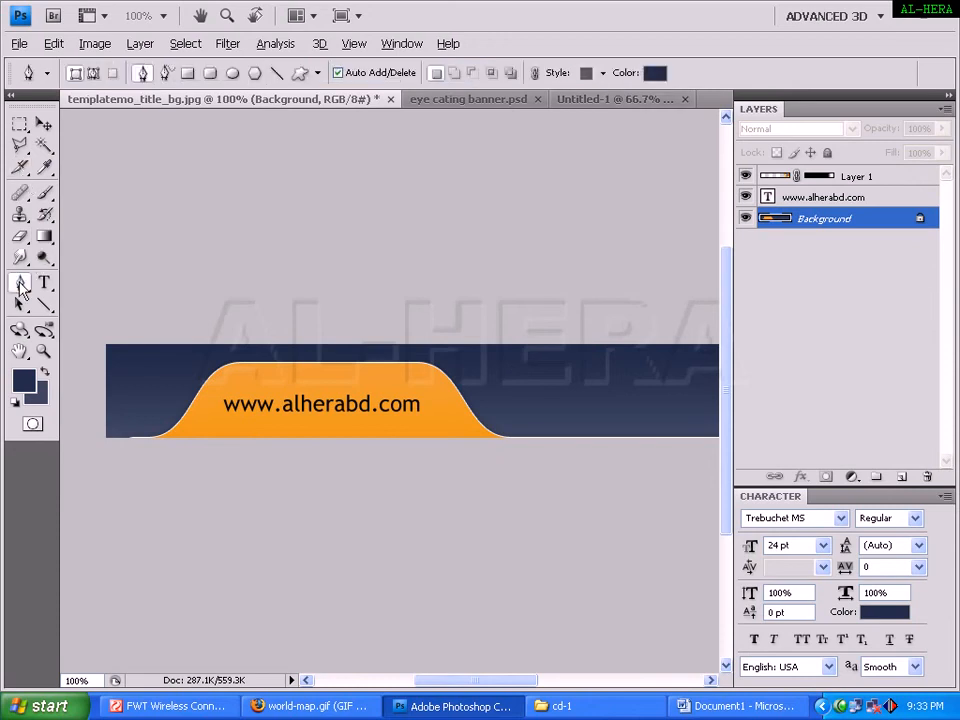
click(128, 437)
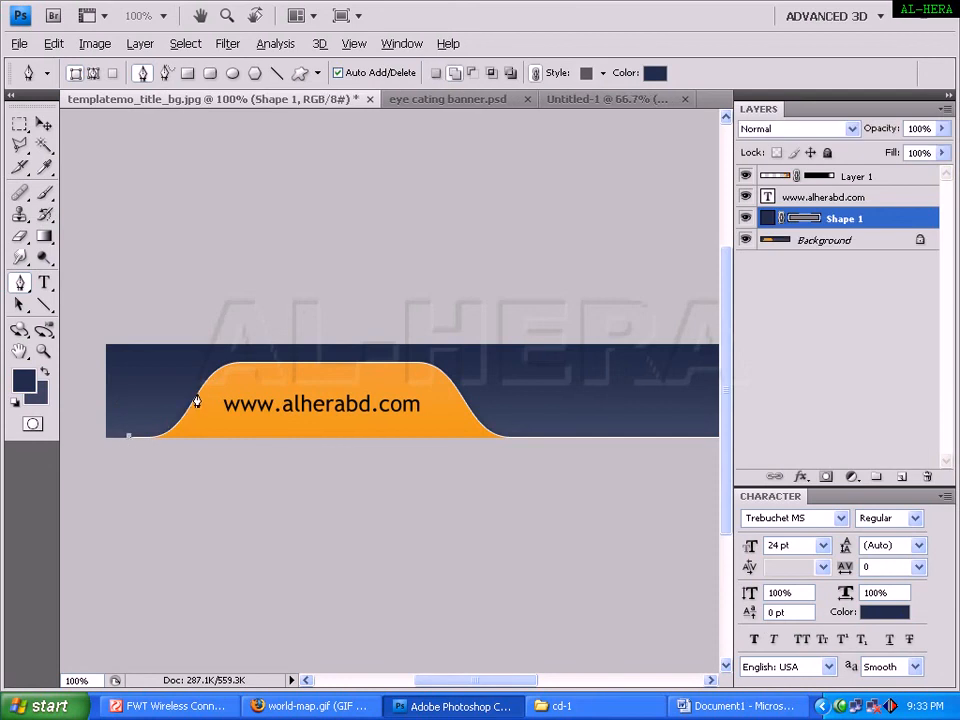
drag(198, 391, 228, 328)
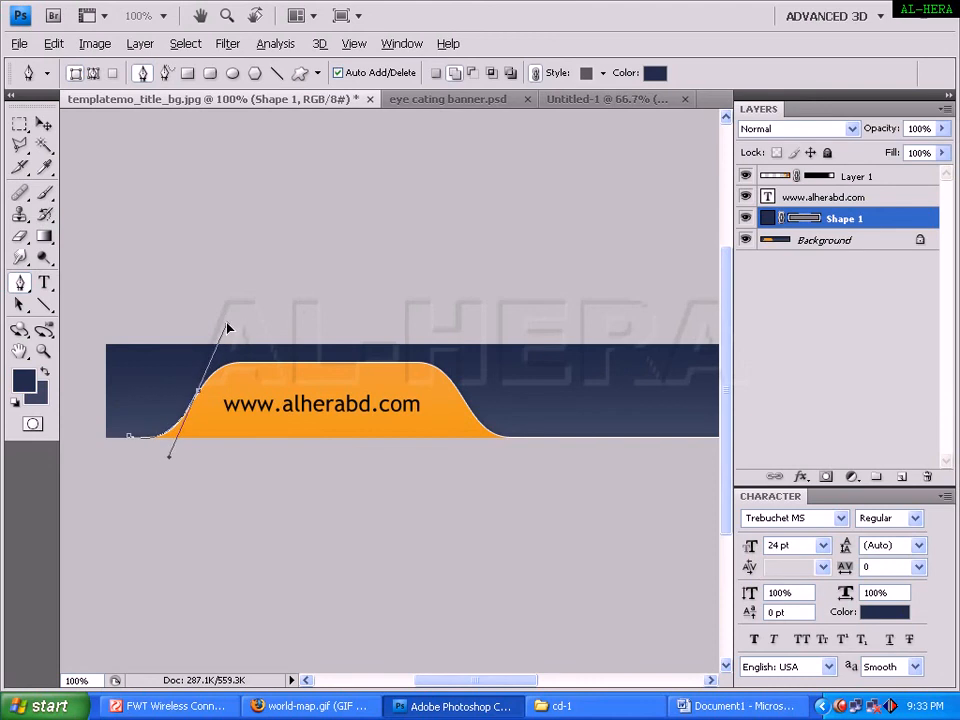
click(198, 391)
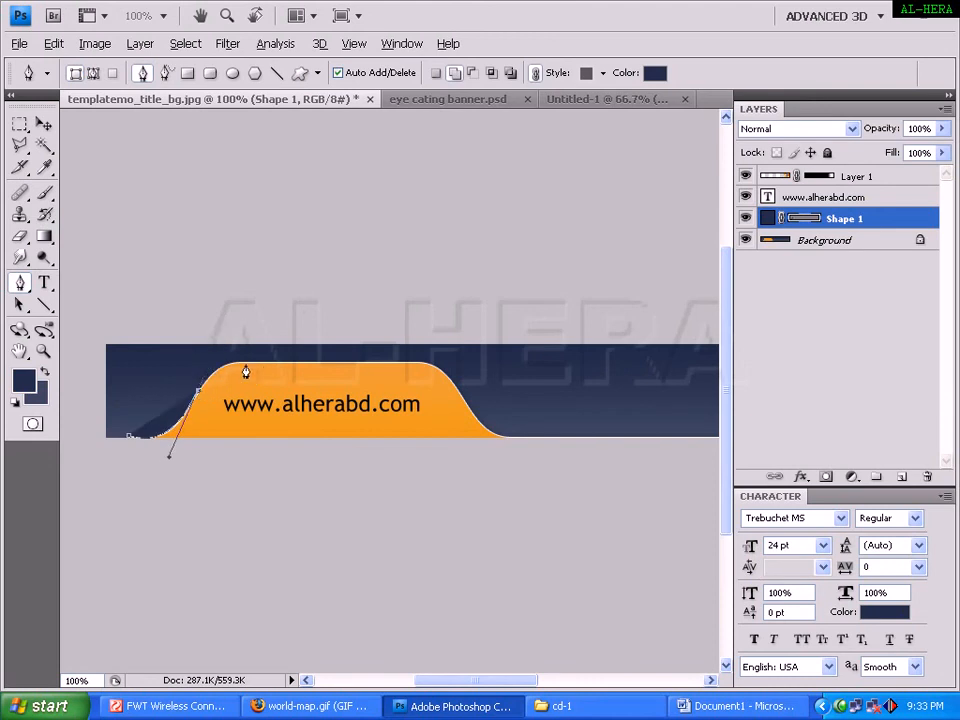
drag(241, 364, 267, 362)
click(413, 366)
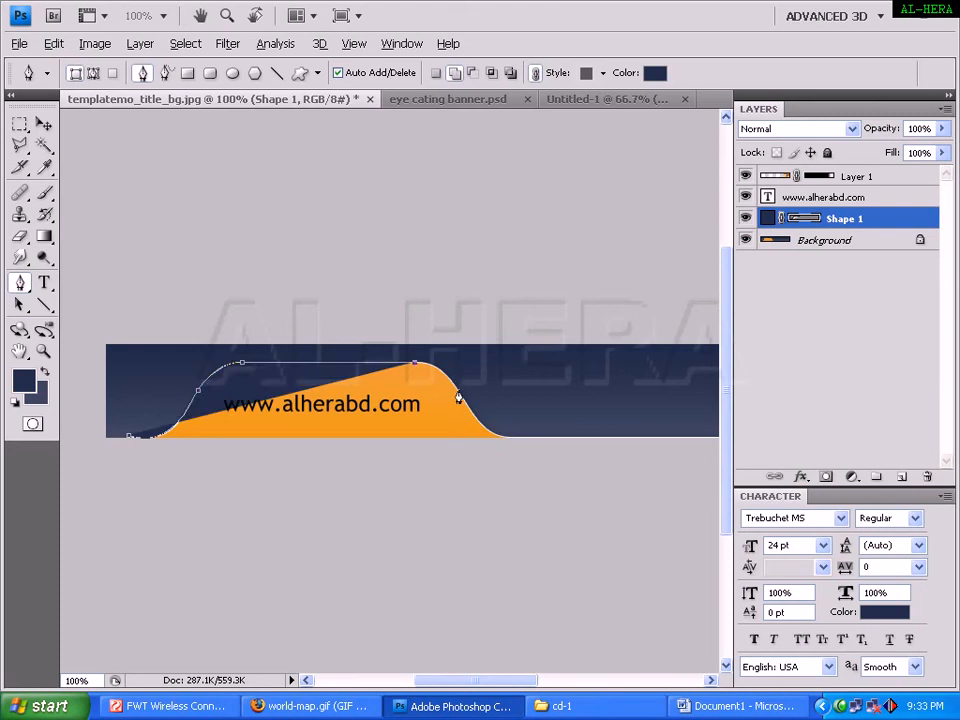
Step: Trace the orange tab's right curve down to the banner's lower edge and close the shape at its starting point
drag(456, 390, 475, 427)
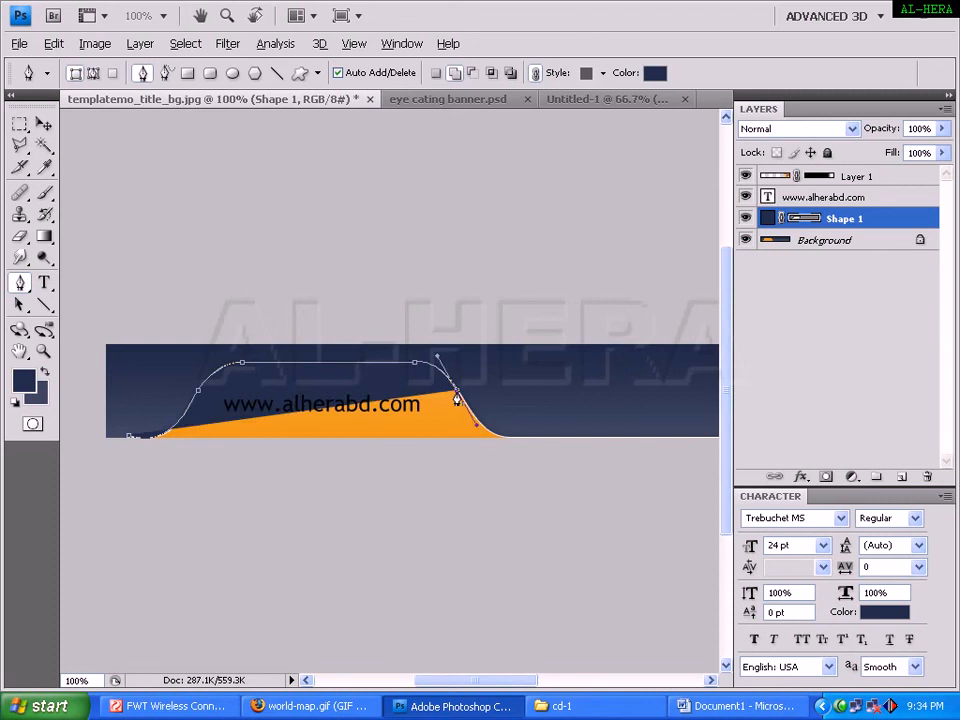
alt+click(457, 391)
drag(513, 437, 546, 440)
key(ctrl+z)
drag(489, 430, 502, 438)
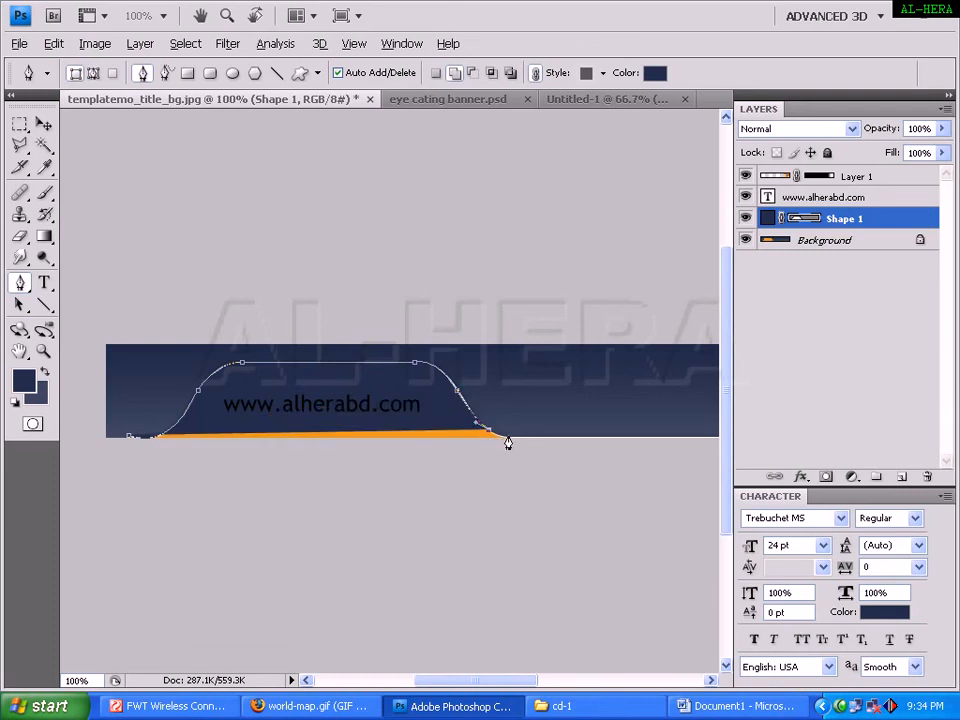
click(513, 438)
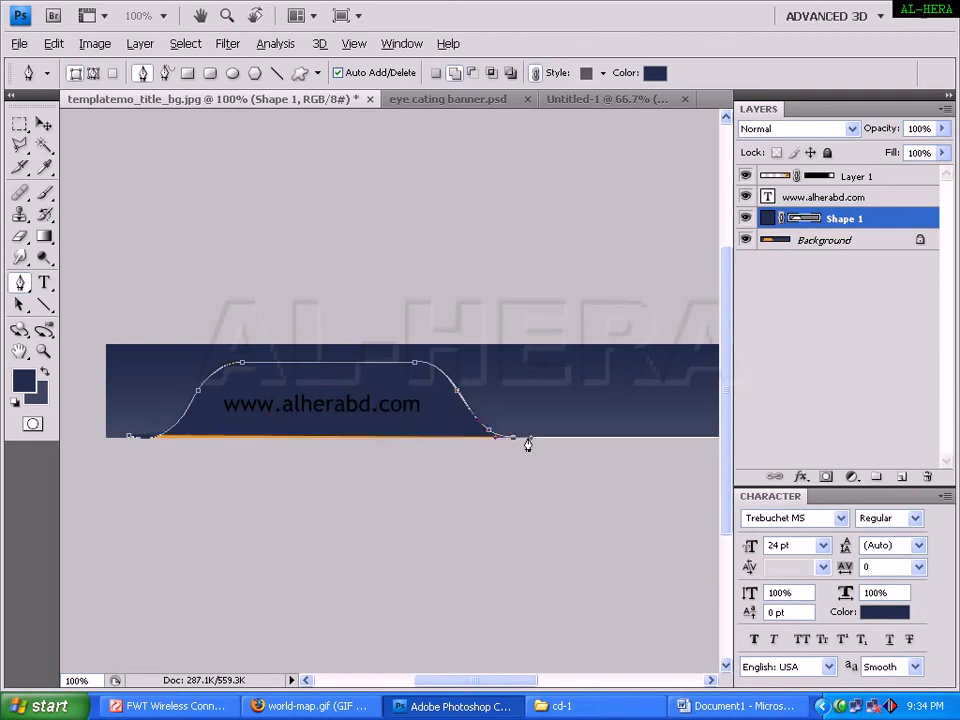
click(129, 439)
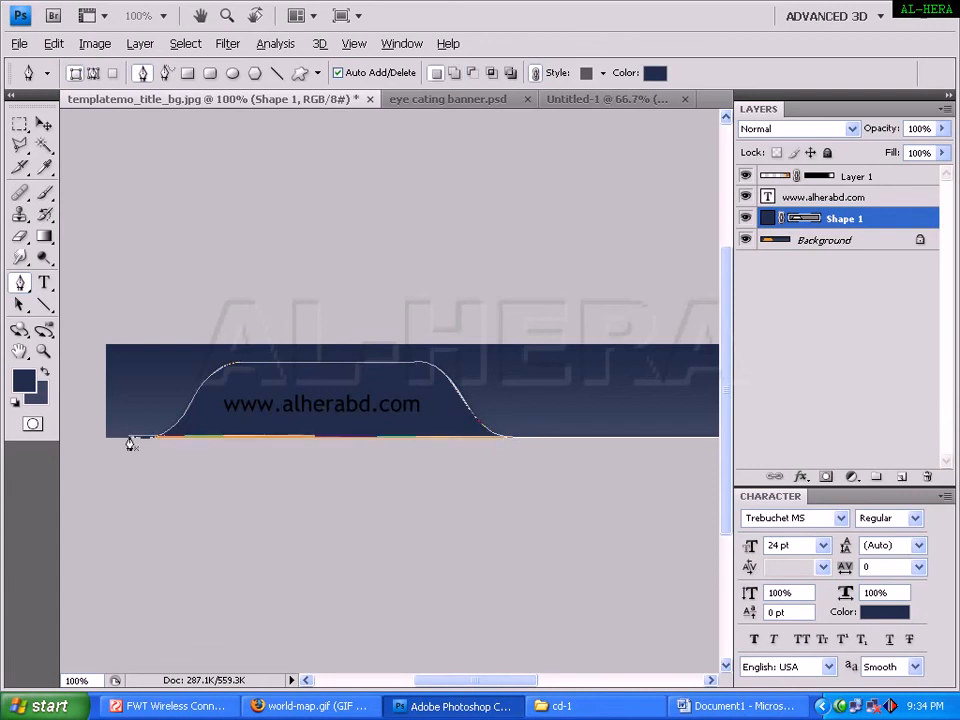
Step: Rasterize the Shape 1 layer and move the navy shape to the right, partly off the orange tab
click(43, 123)
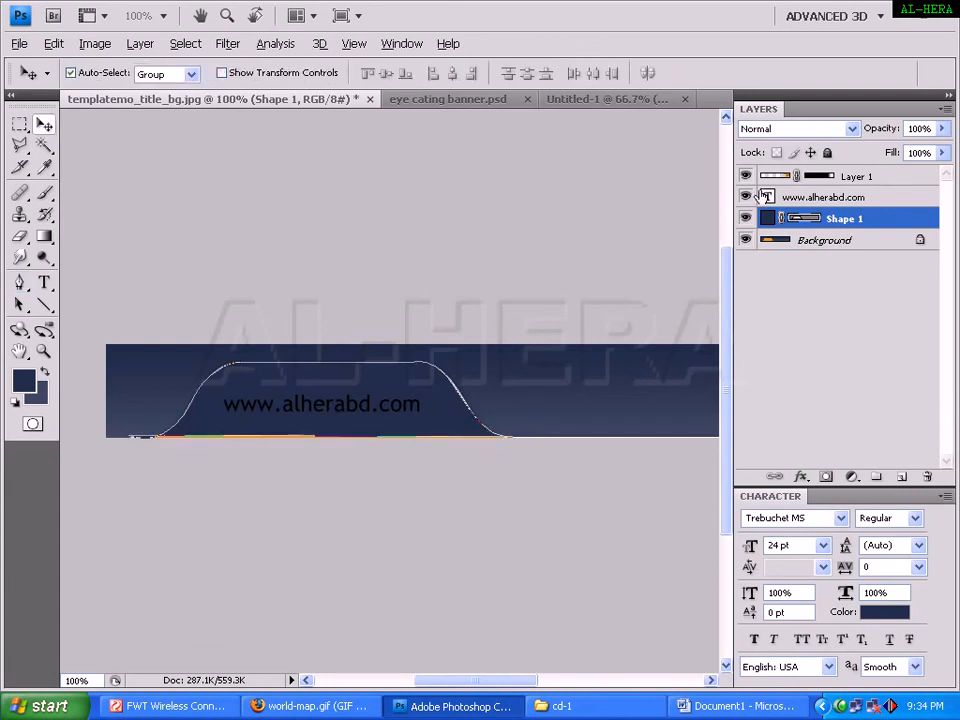
click(145, 45)
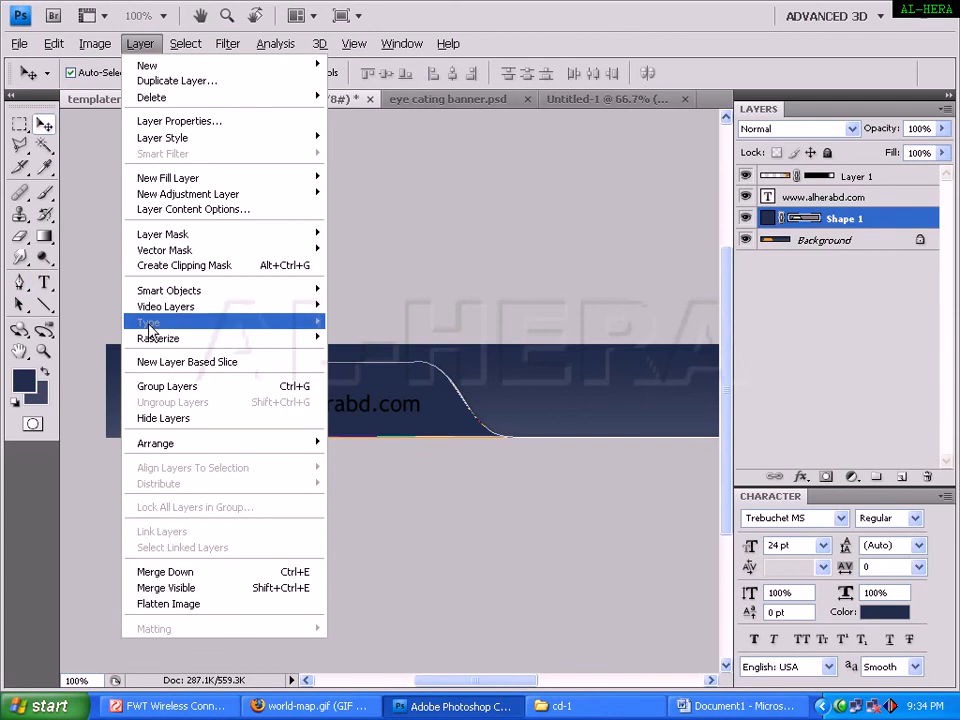
mouse_move(157, 345)
click(395, 354)
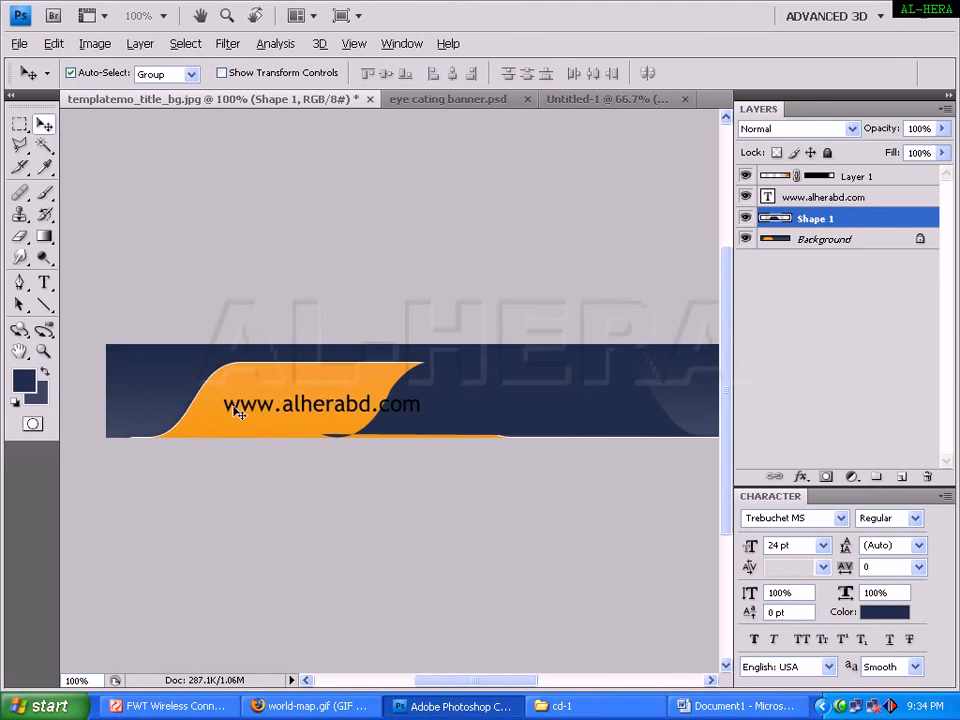
Step: Set the foreground colour to orange ee9c30, sampled from the tab on the Background layer
click(788, 241)
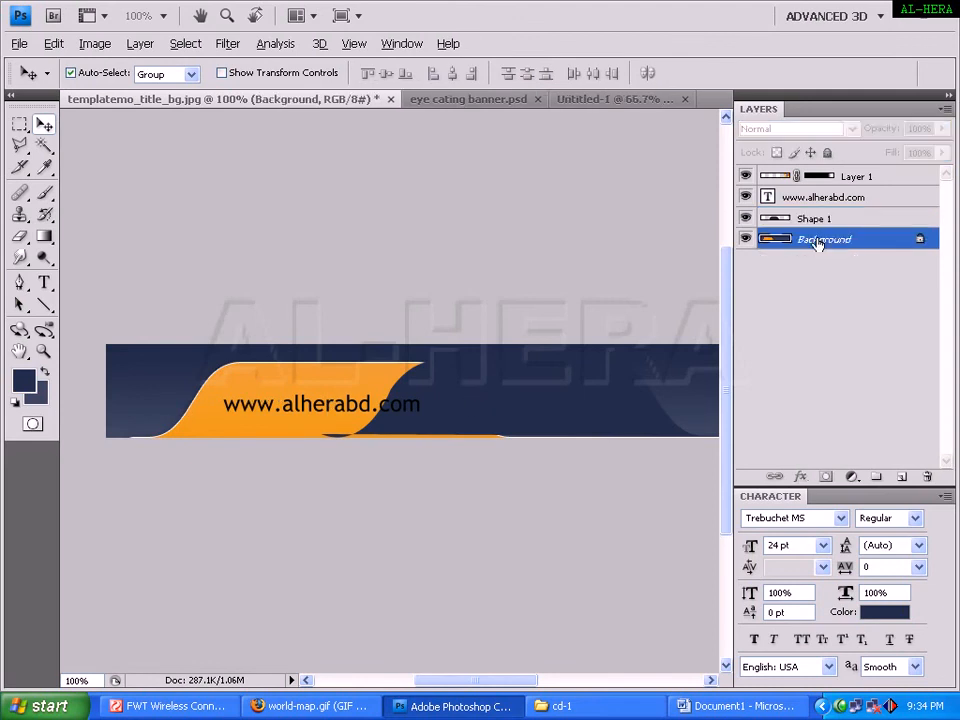
click(23, 380)
drag(298, 258, 740, 257)
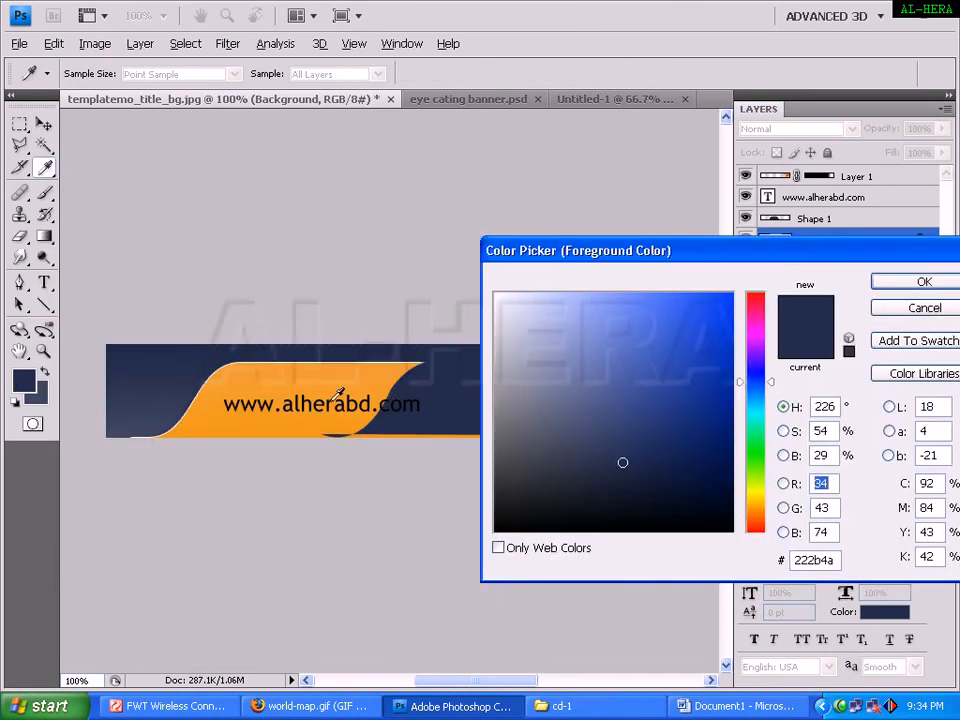
click(300, 425)
click(231, 376)
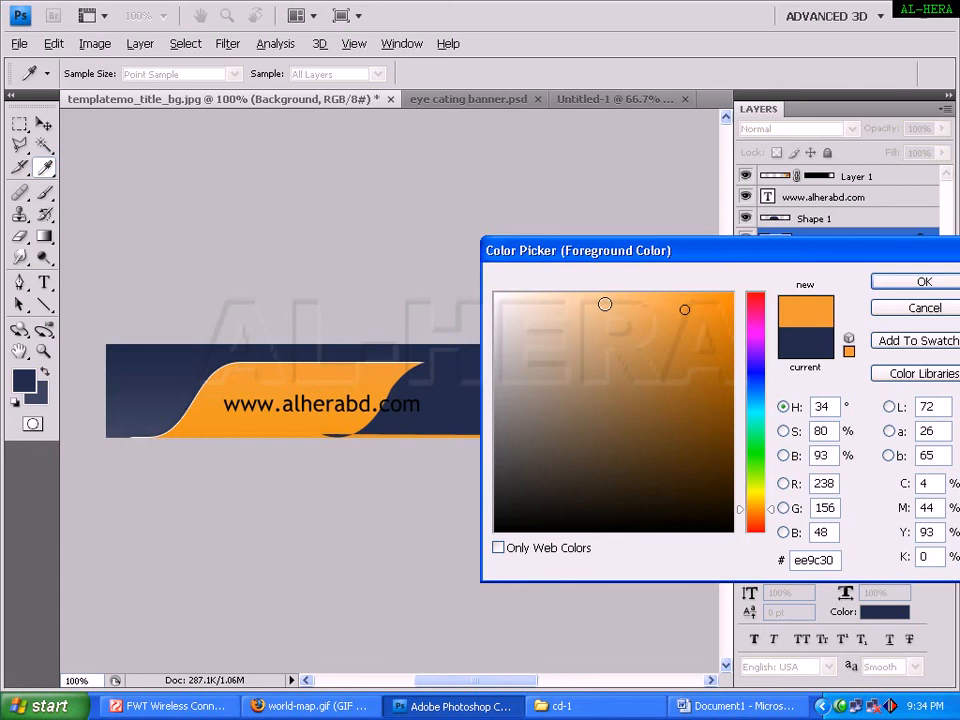
drag(696, 251, 515, 200)
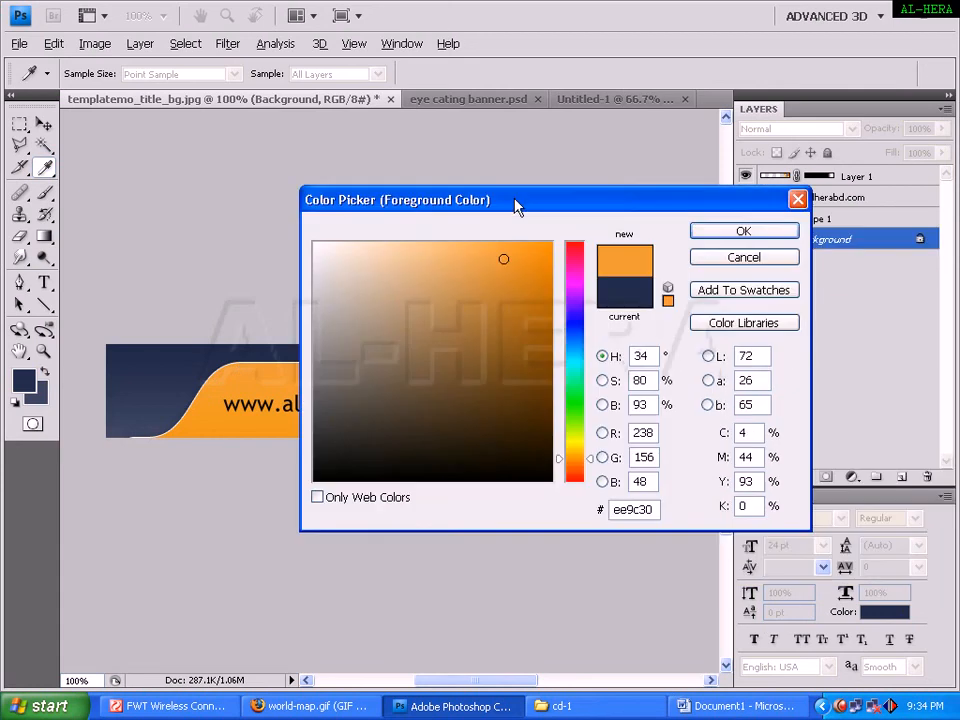
double_click(646, 511)
click(744, 234)
key(v)
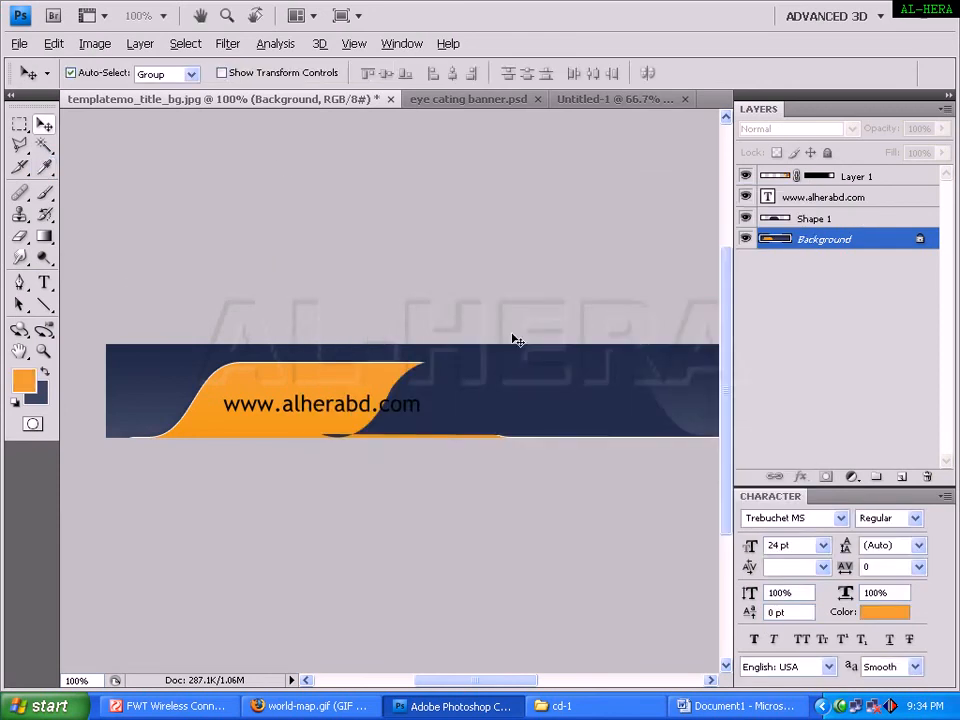
click(574, 100)
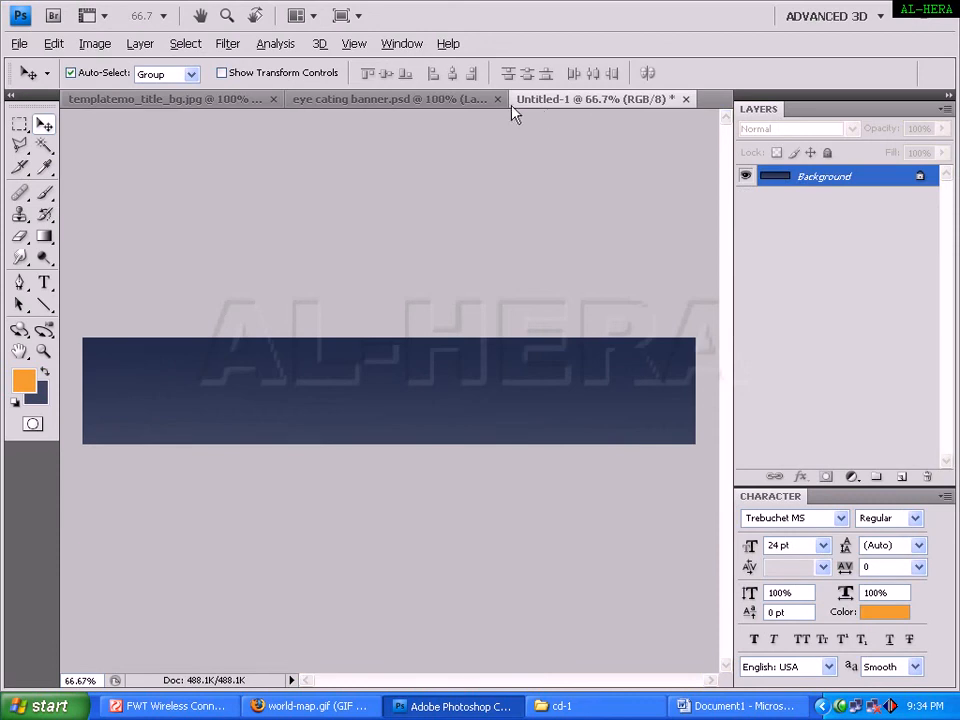
click(457, 106)
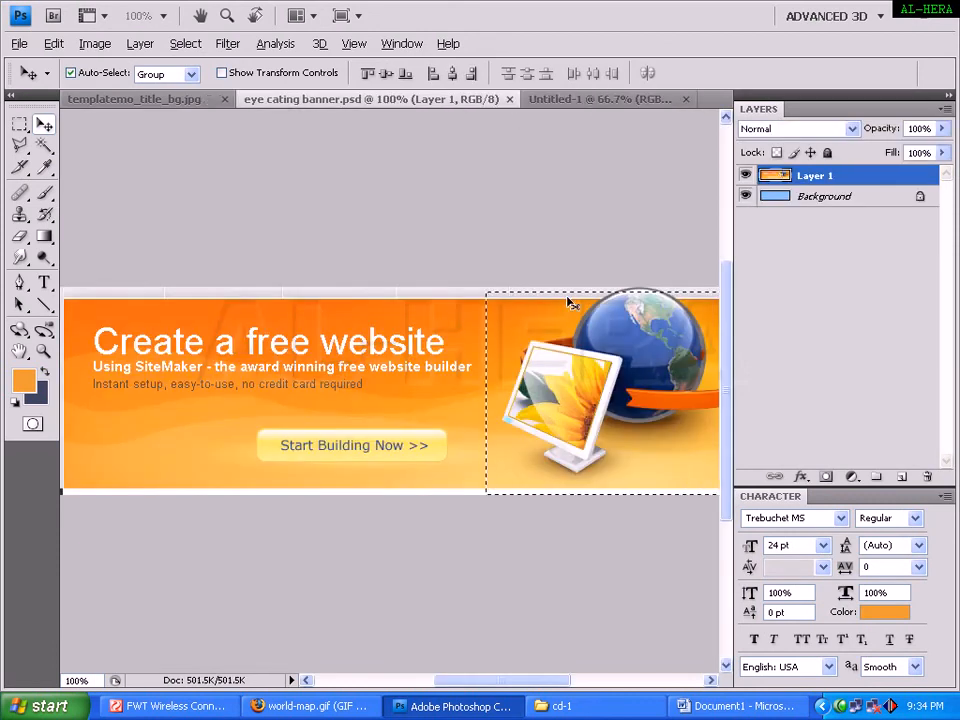
click(183, 103)
Step: Lock the transparent pixels of the Shape 1 layer and fill the shape with the orange foreground colour using the Paint Bucket
click(490, 400)
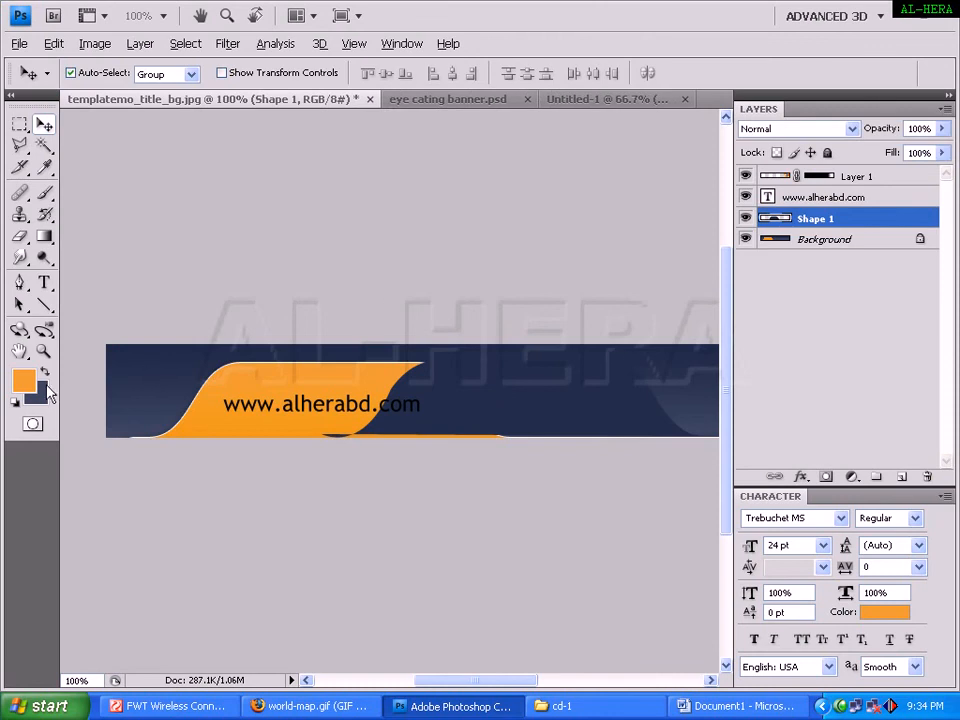
click(139, 45)
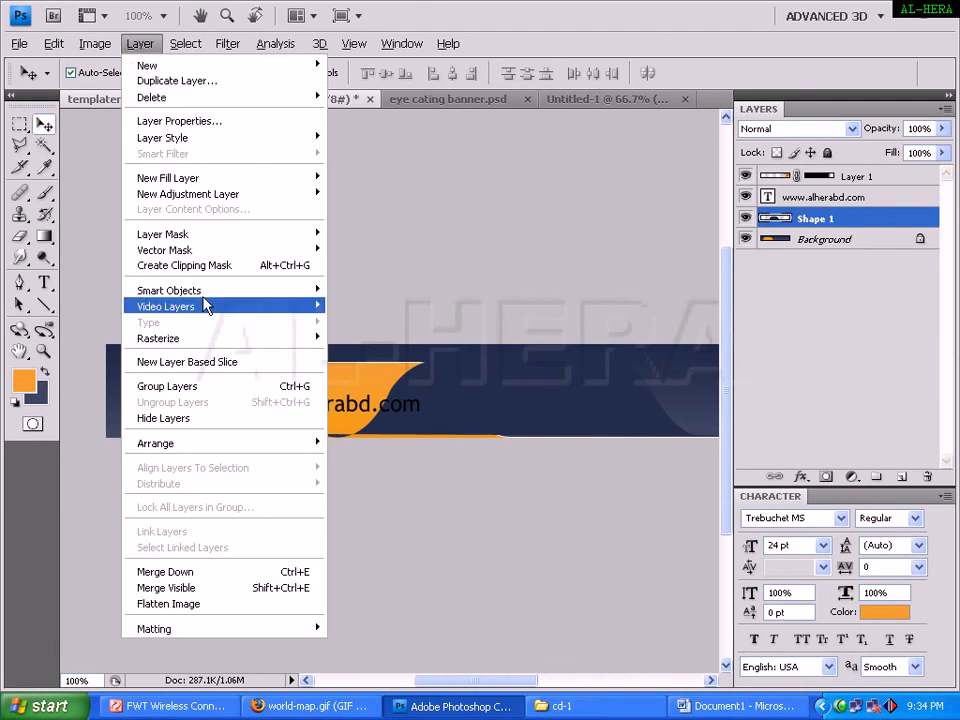
click(614, 202)
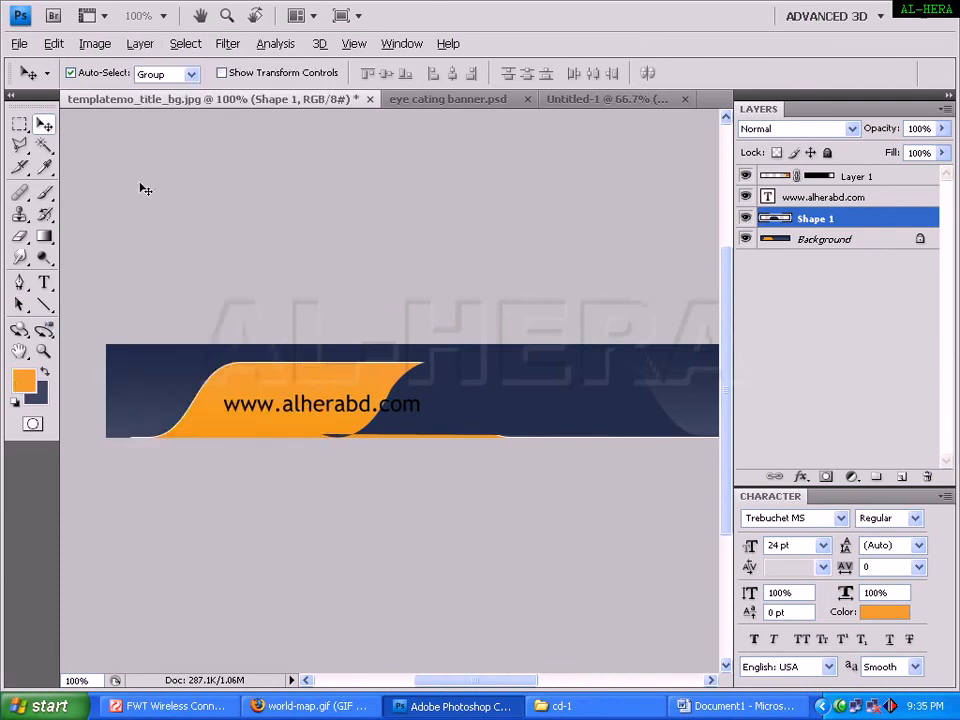
drag(47, 247, 75, 250)
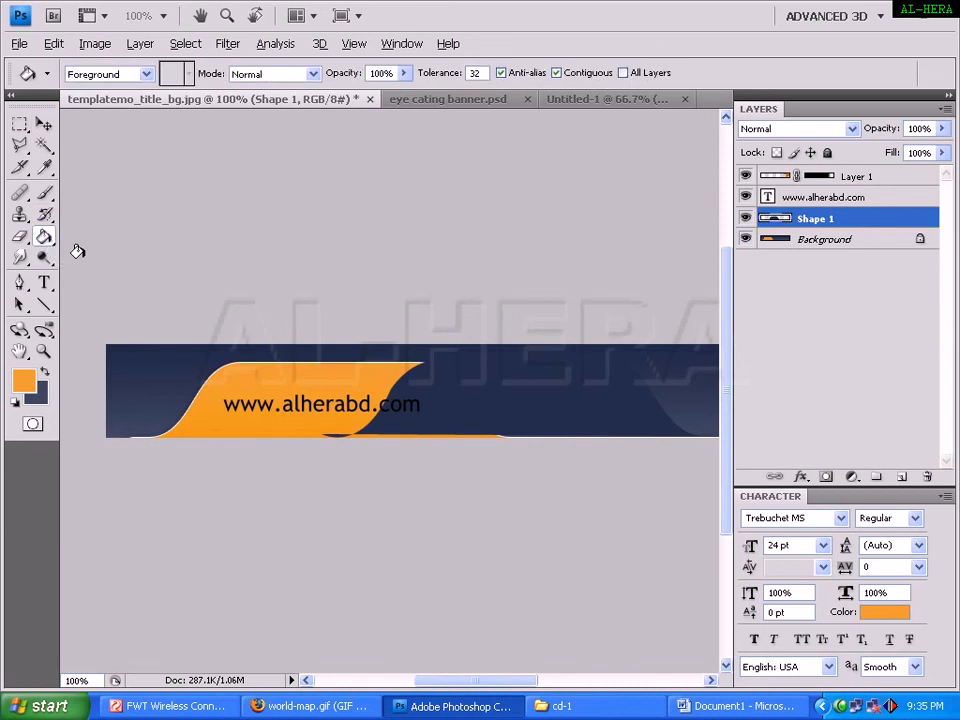
click(777, 153)
click(602, 386)
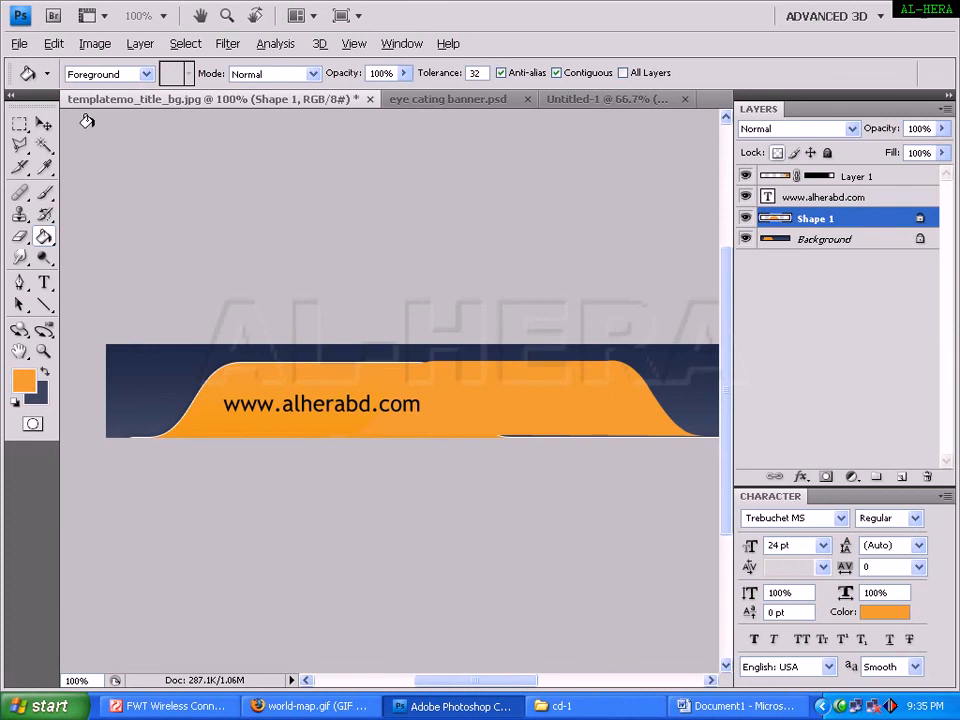
Step: Float templatemo_title_bg.jpg as a separate window over the Untitled-1 banner
click(43, 123)
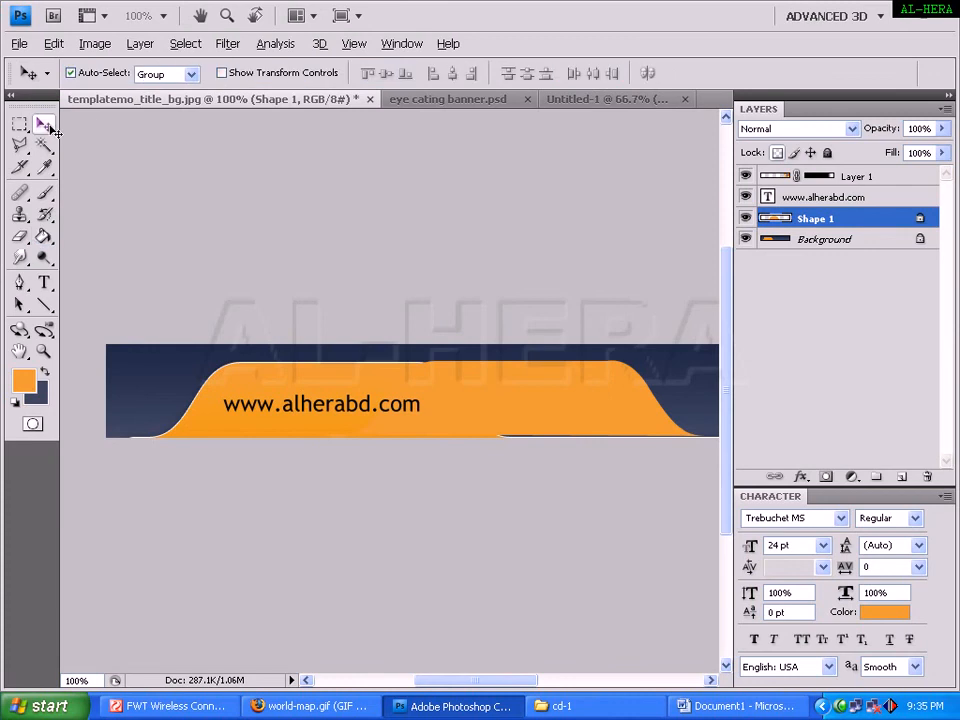
click(575, 103)
click(386, 104)
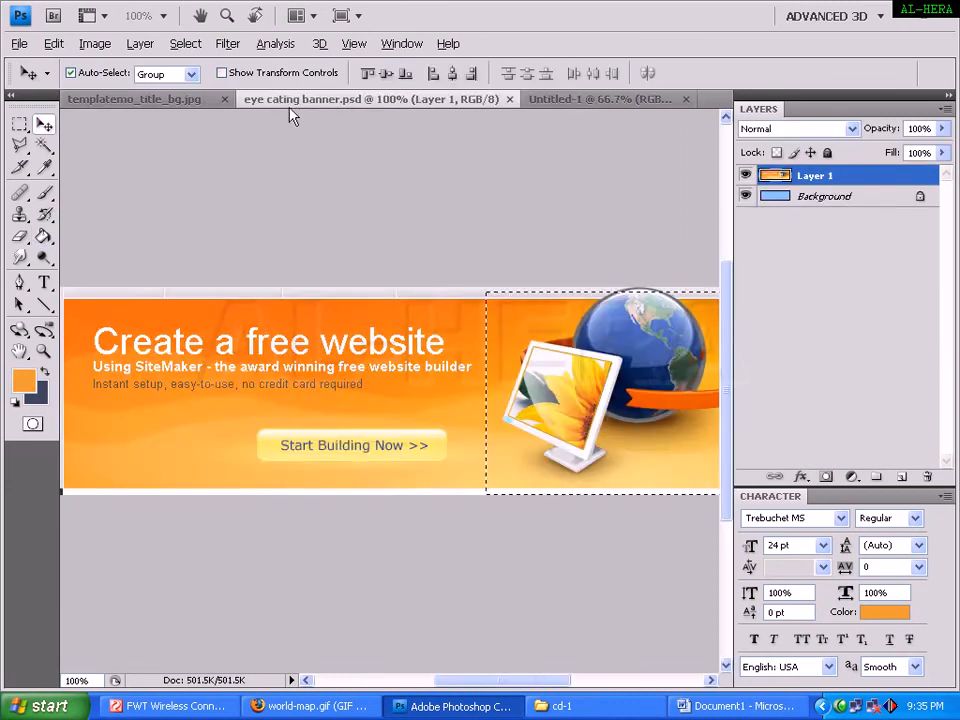
click(205, 103)
drag(332, 106, 284, 165)
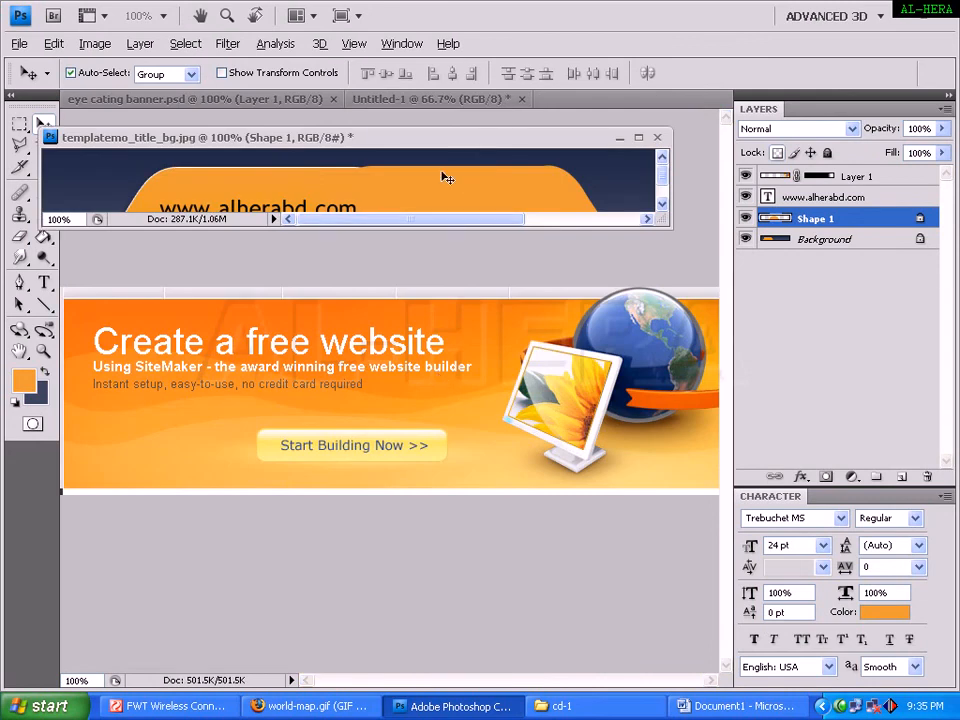
click(435, 99)
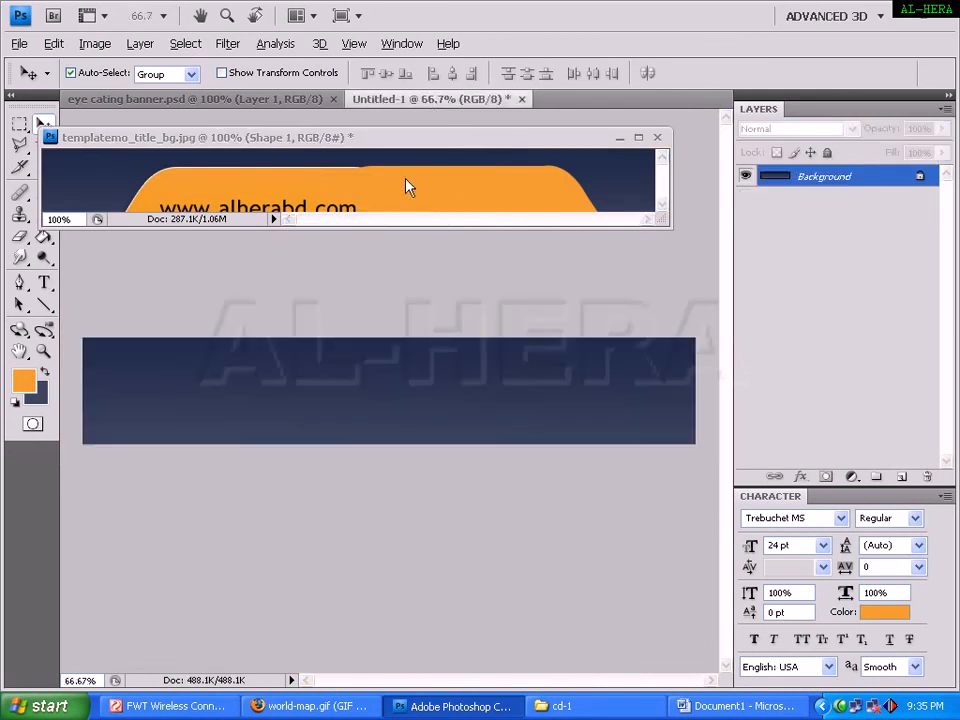
drag(408, 187, 208, 414)
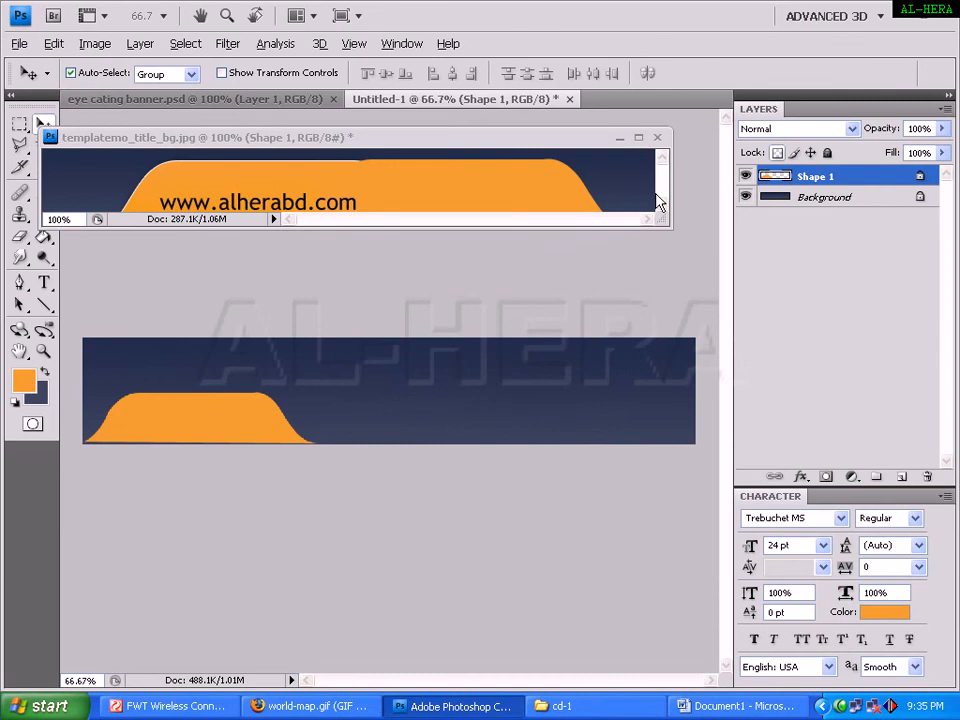
drag(663, 223, 706, 338)
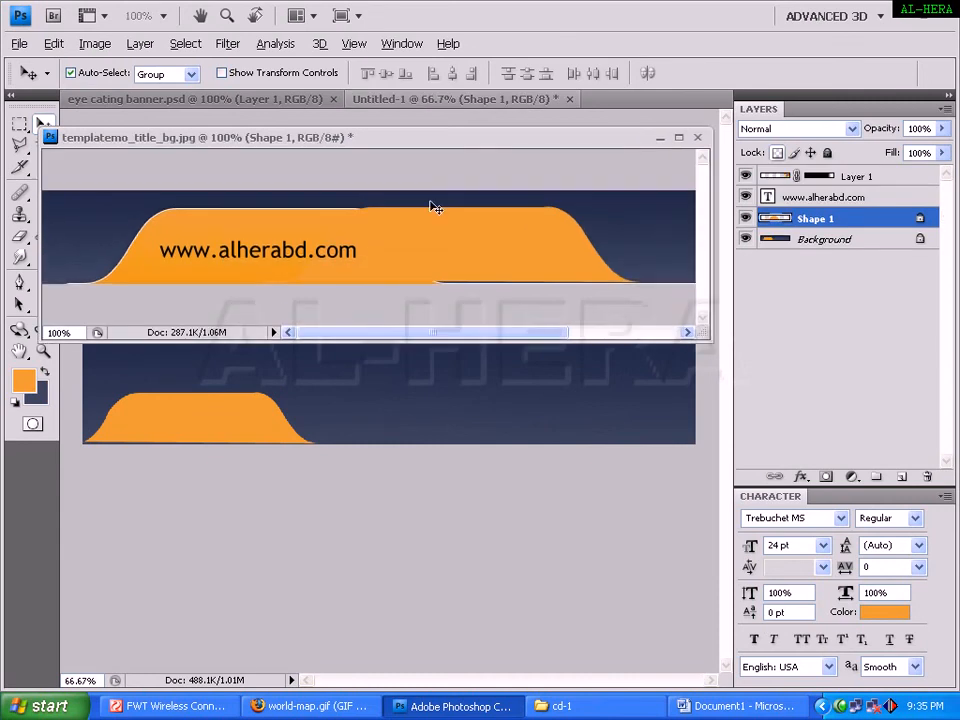
drag(431, 206, 561, 255)
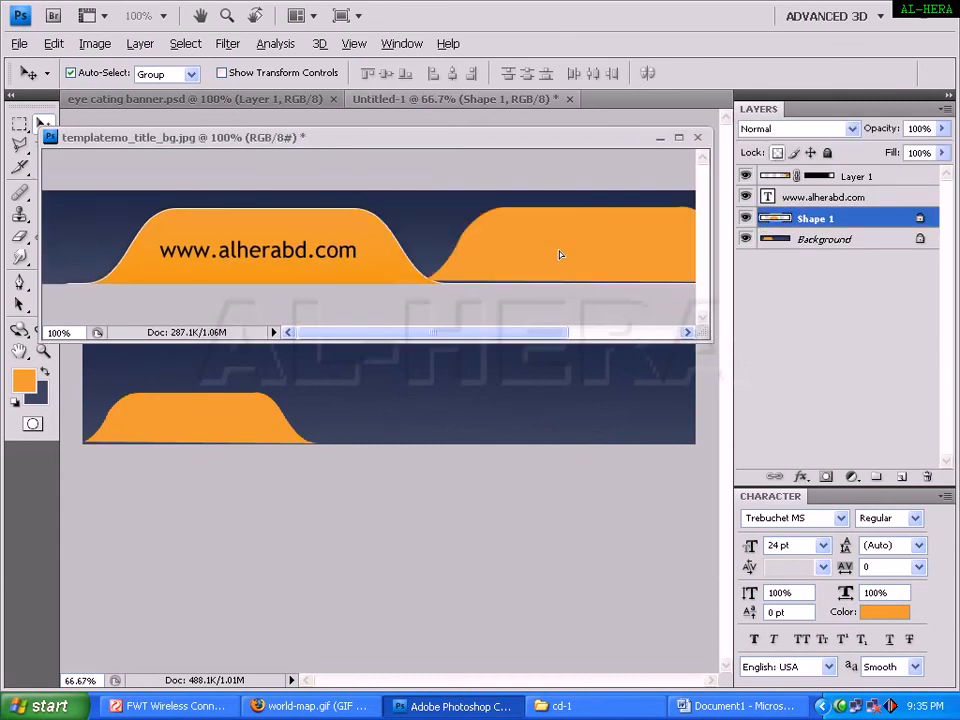
Step: Nudge the orange shape in Untitled-1 to the right and slightly down against the banner's lower edge
click(182, 438)
key(Right)
key(Right)
key(Right)
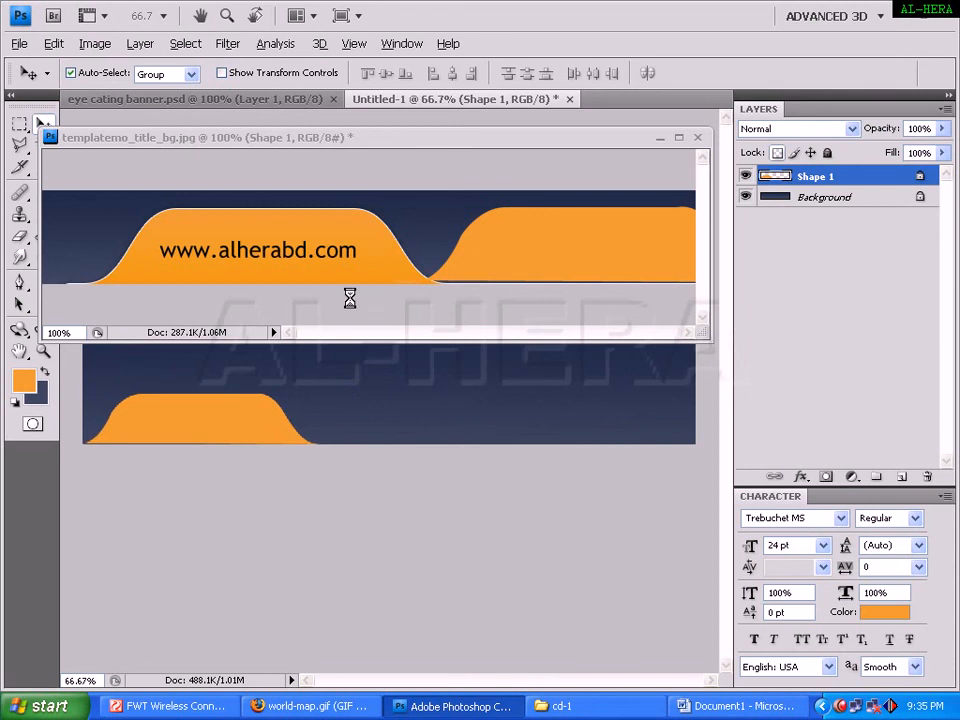
key(shift+Right)
key(shift+Right)
key(shift+Right)
key(shift+Right)
key(shift+Right)
key(shift+Right)
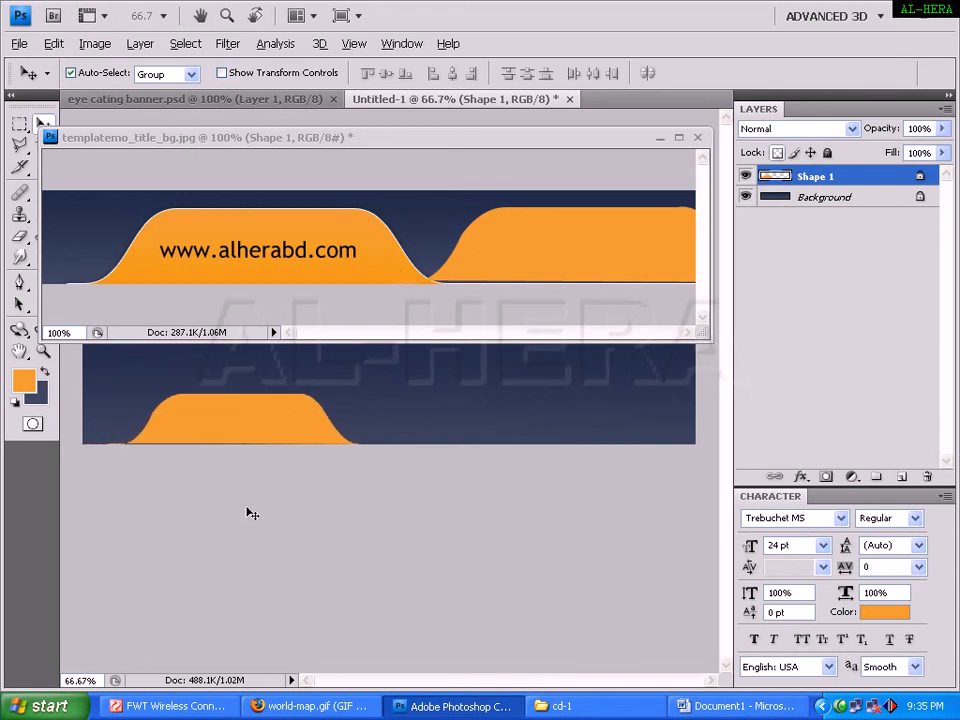
key(Right)
key(Down)
key(Down)
key(Down)
key(Right)
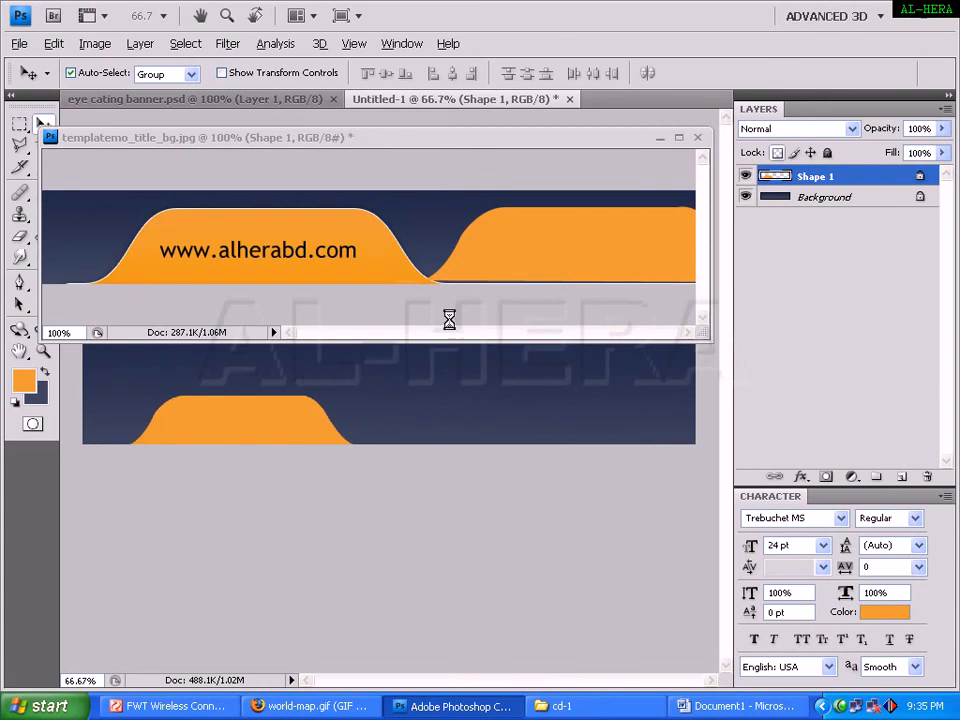
key(Right)
key(Right)
key(Right)
Step: Free-transform the orange shape to about 94.7% width and 122.3% height, seated on the banner's lower edge near its left end
key(ctrl+t)
drag(364, 392, 393, 374)
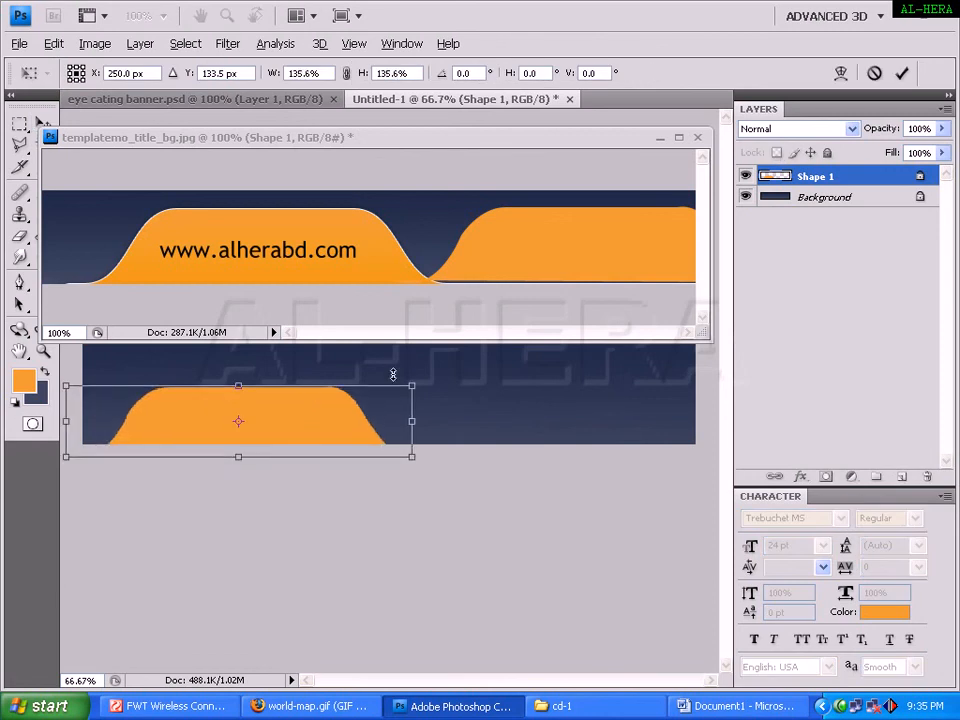
drag(321, 420, 338, 407)
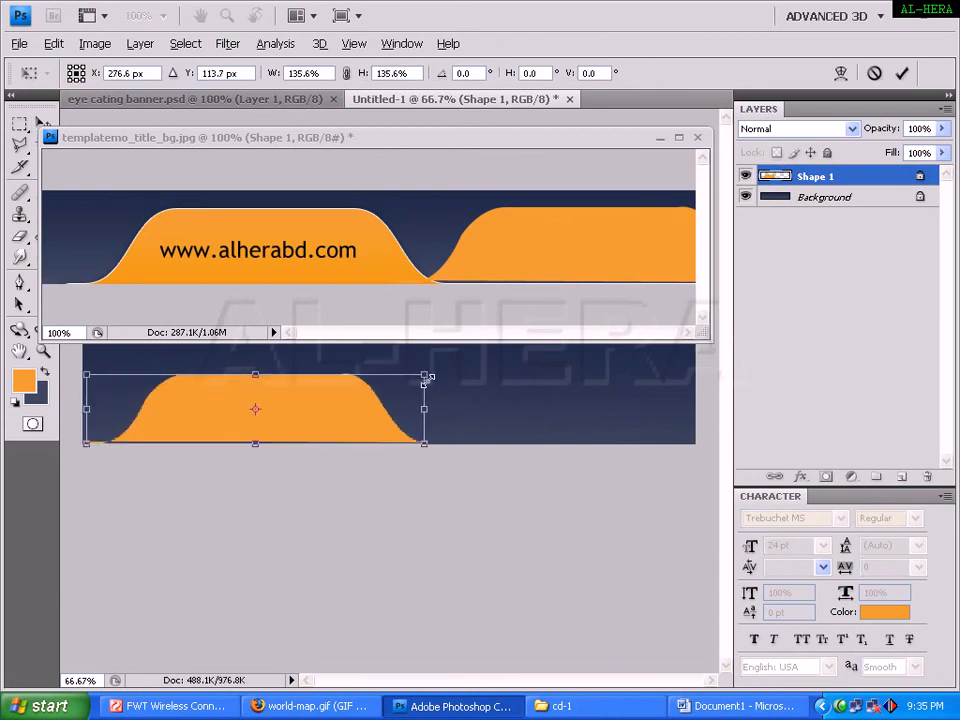
drag(427, 377, 370, 395)
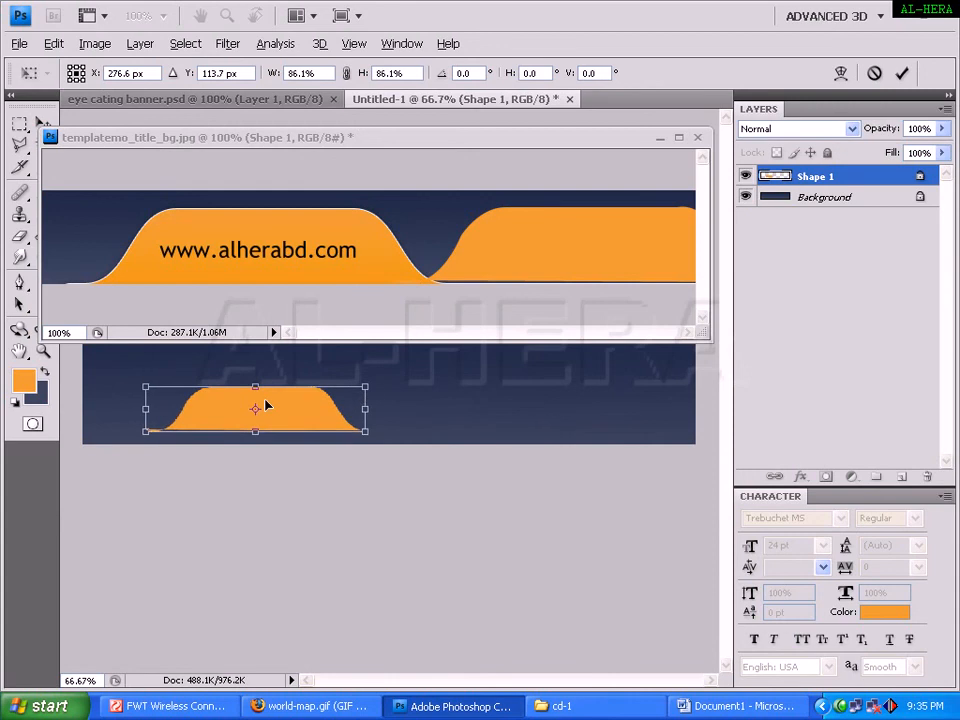
drag(266, 405, 279, 425)
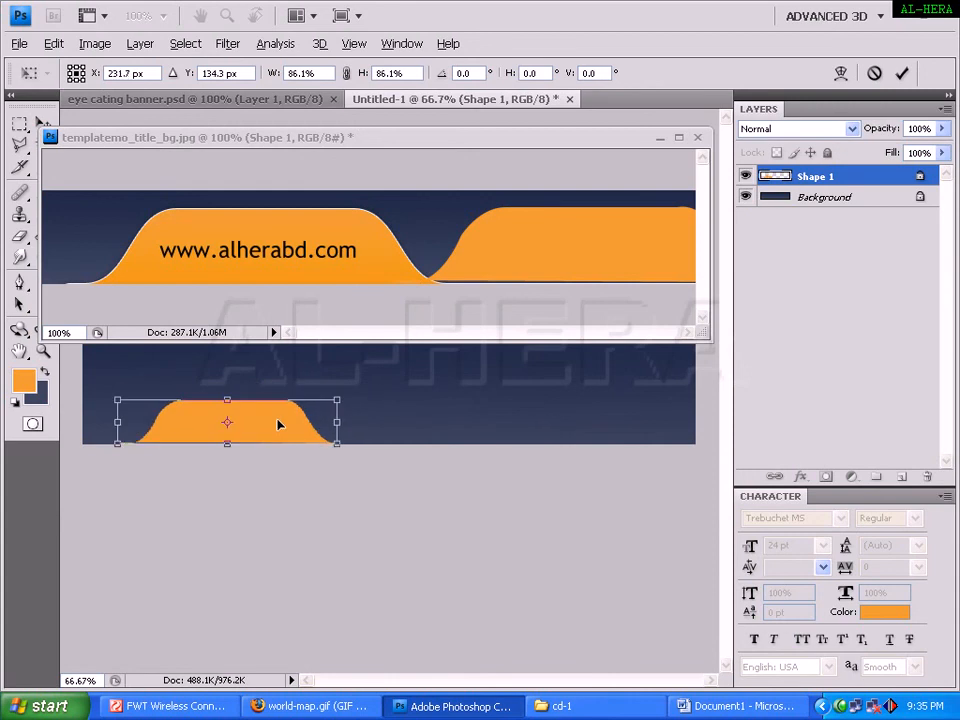
key(alt)
drag(231, 399, 231, 386)
drag(333, 386, 343, 382)
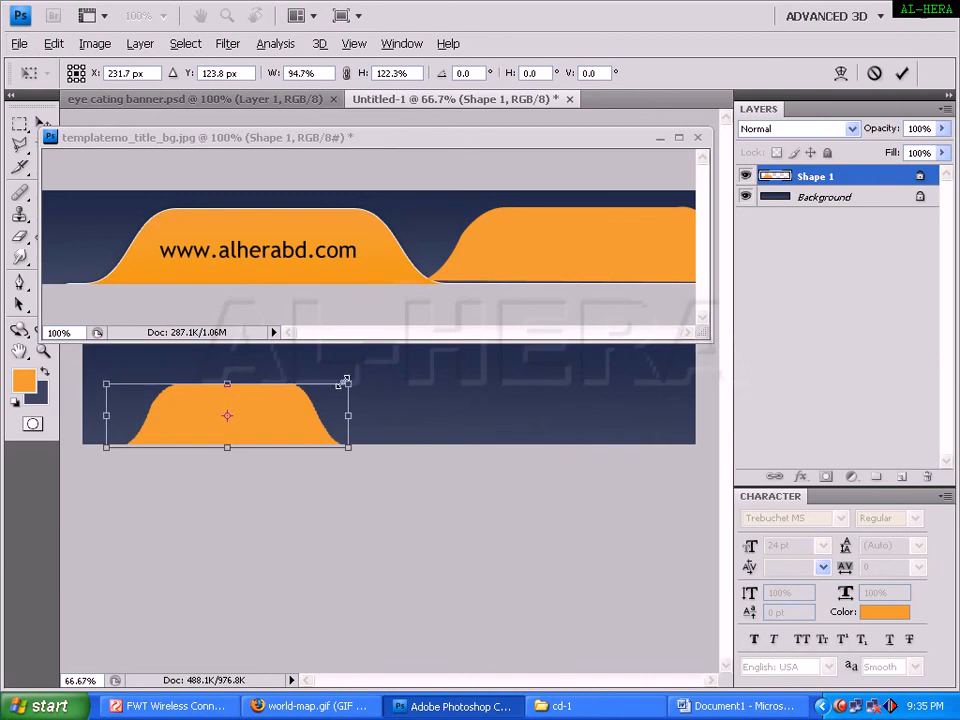
key(Up)
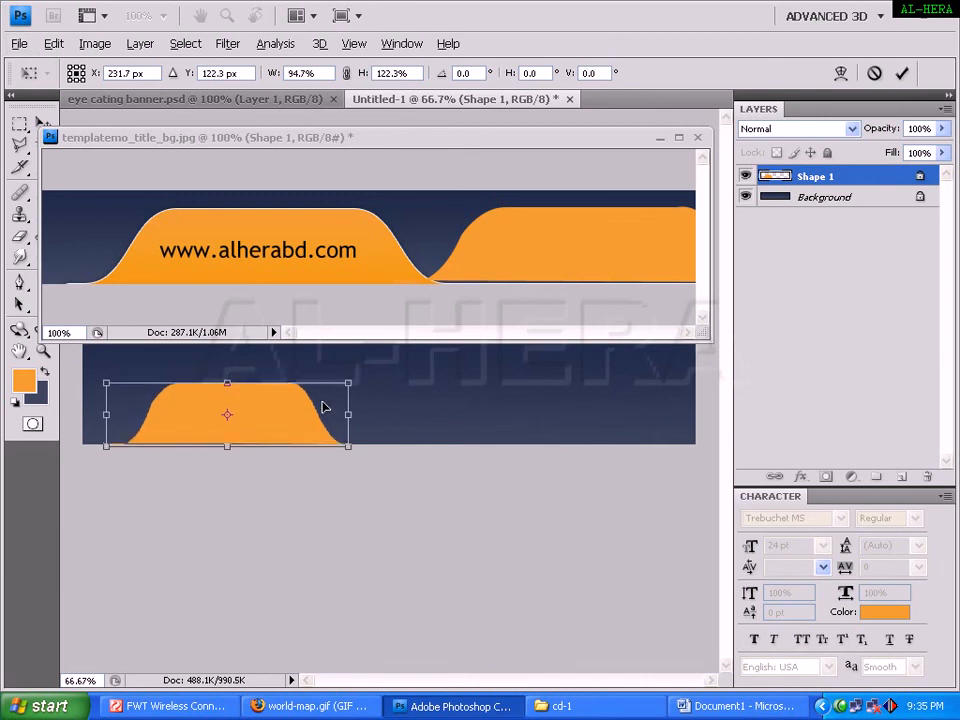
key(Return)
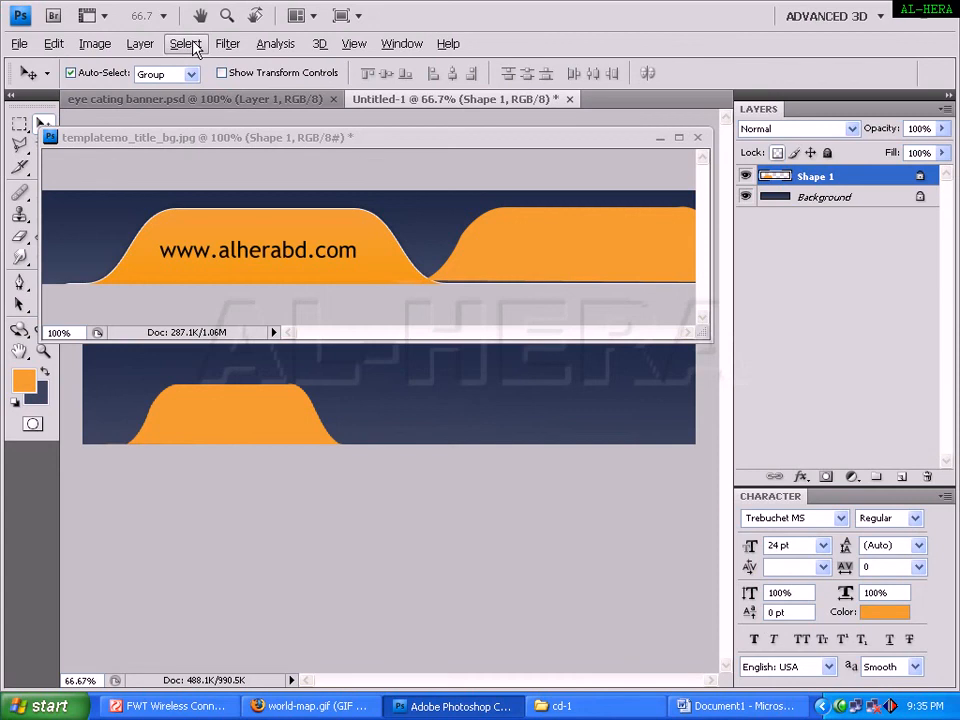
Step: Add a Stroke layer style to the orange shape and set the stroke colour to white
click(140, 43)
mouse_move(191, 140)
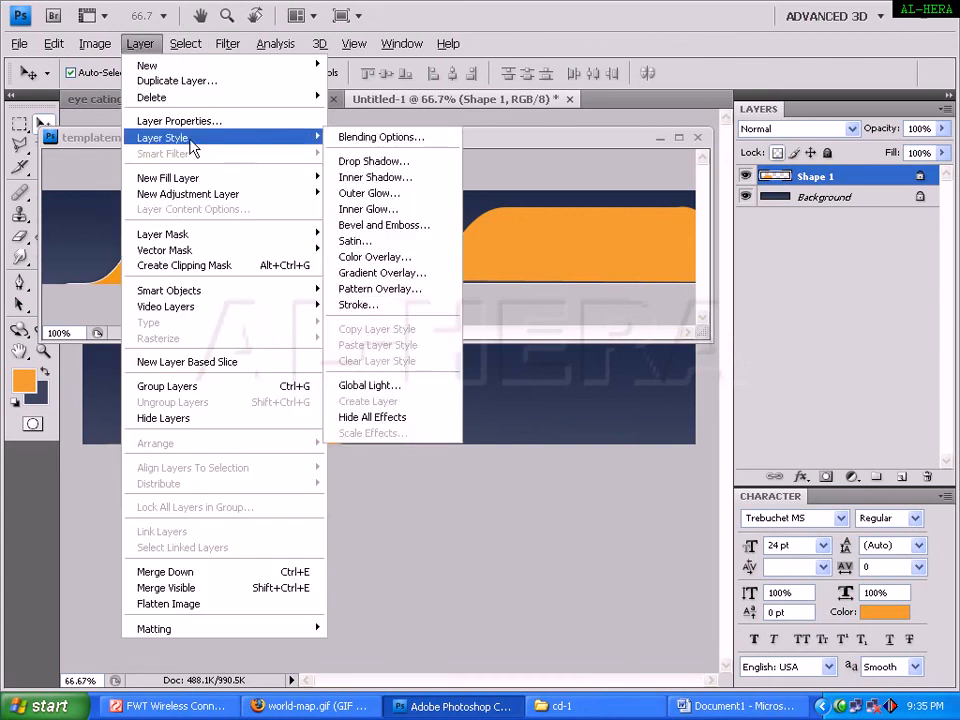
click(360, 304)
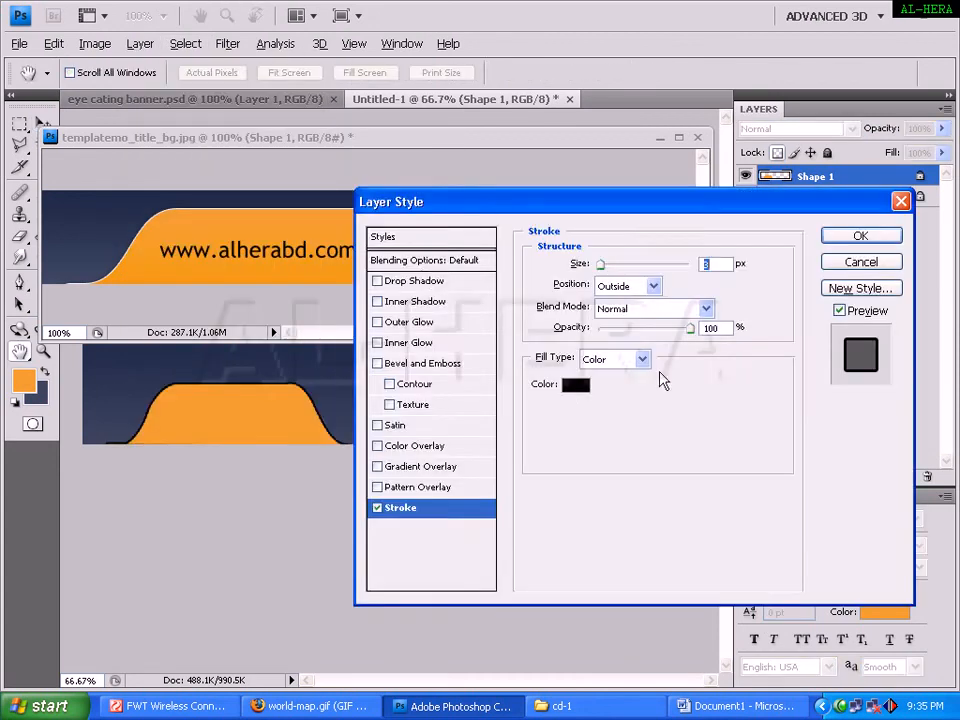
click(575, 384)
drag(345, 260, 316, 244)
click(737, 229)
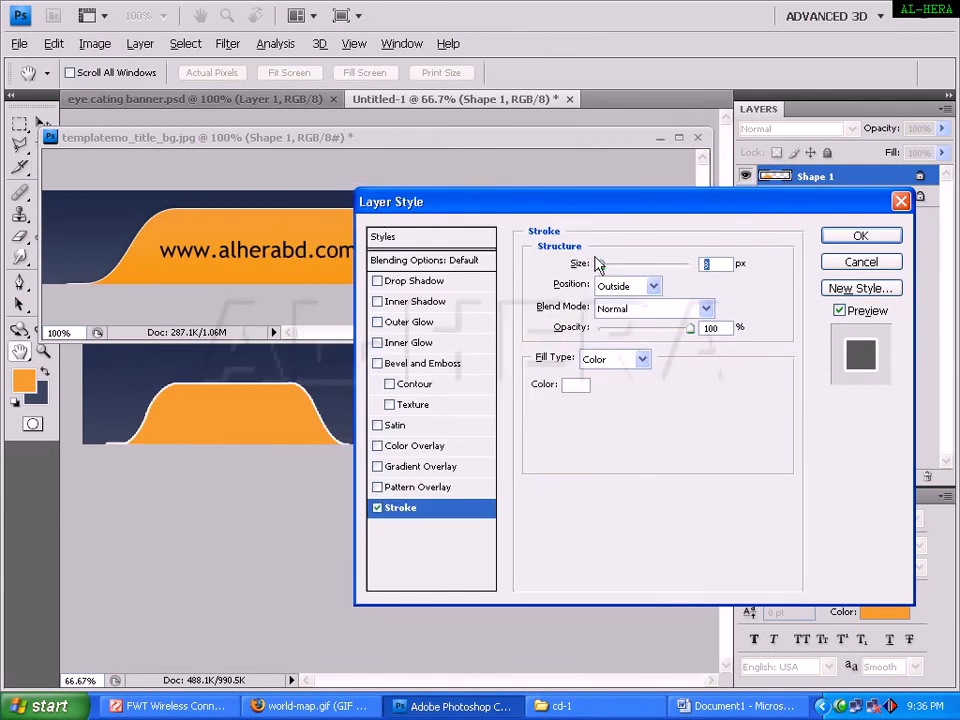
Step: Set the orange shape's stroke to a size of 2 px positioned Inside and apply the layer style
drag(601, 266, 600, 266)
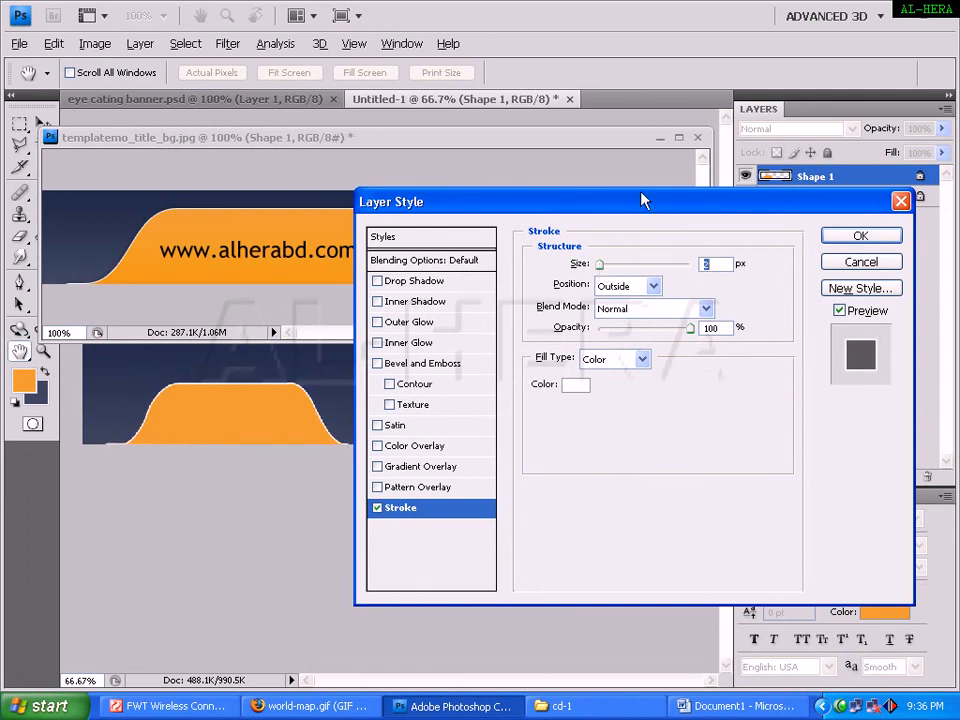
drag(441, 210, 420, 210)
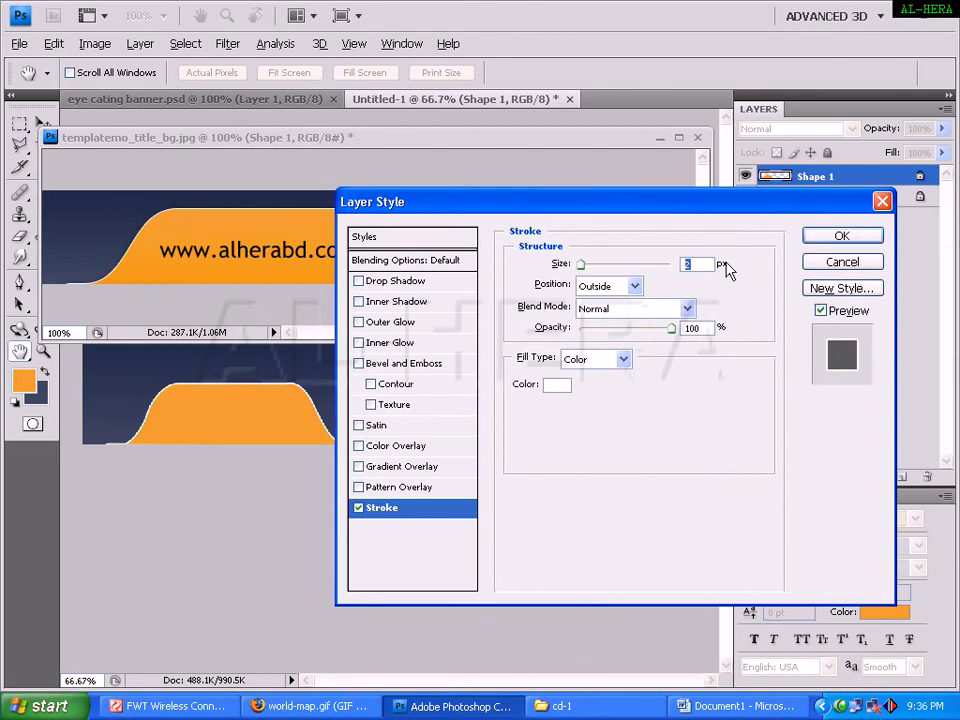
click(634, 286)
click(615, 317)
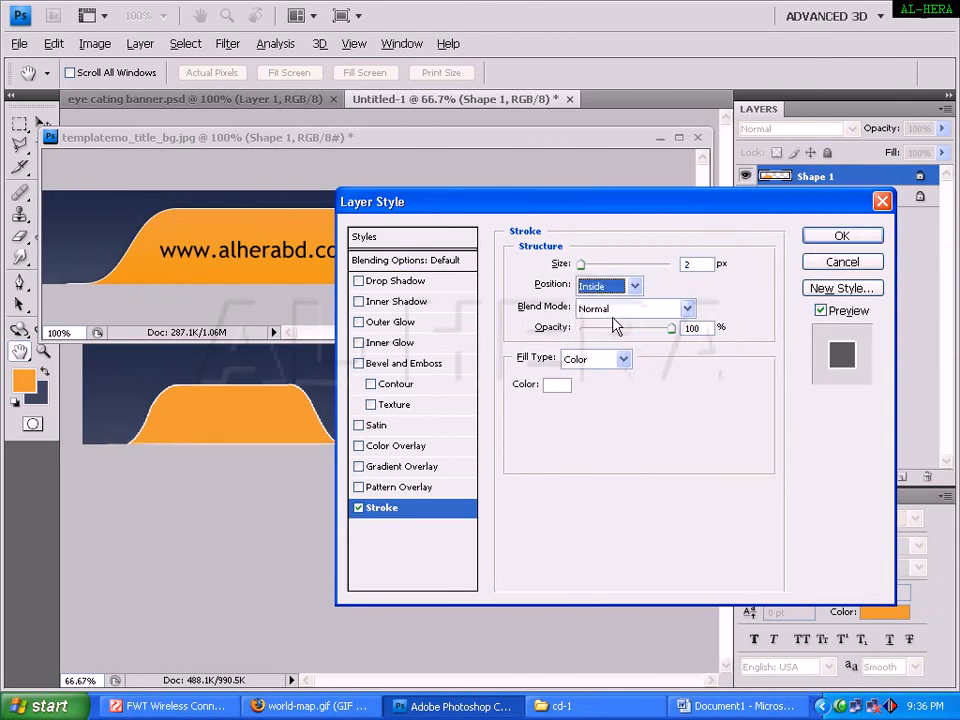
click(840, 238)
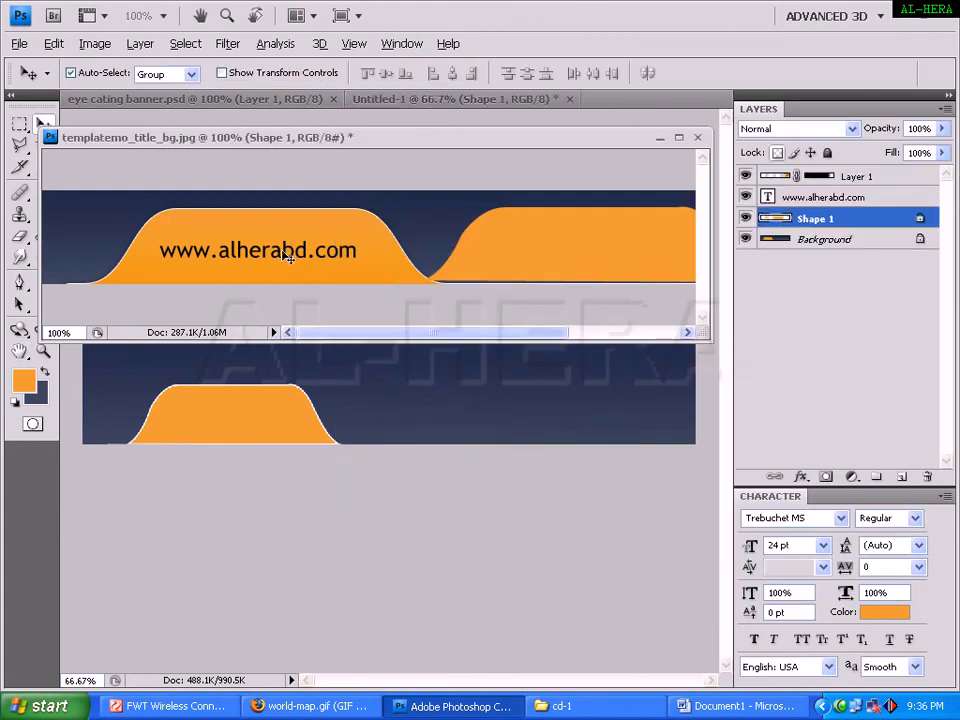
drag(290, 248, 253, 425)
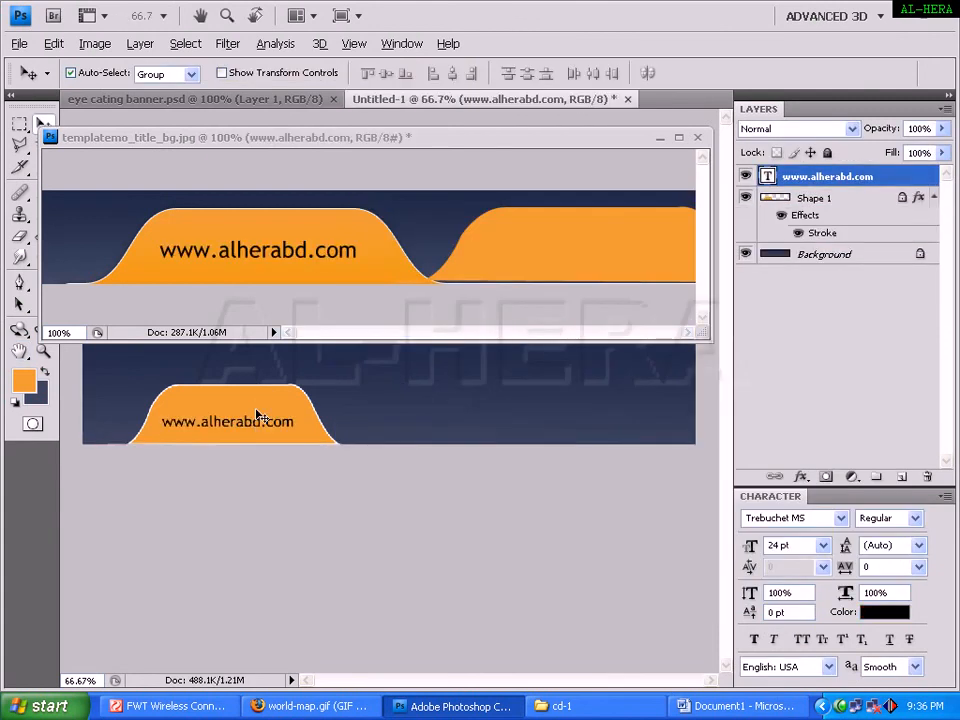
key(ctrl+t)
mouse_move(298, 410)
mouse_down()
mouse_move(321, 396)
mouse_move(291, 423)
mouse_up()
key(Return)
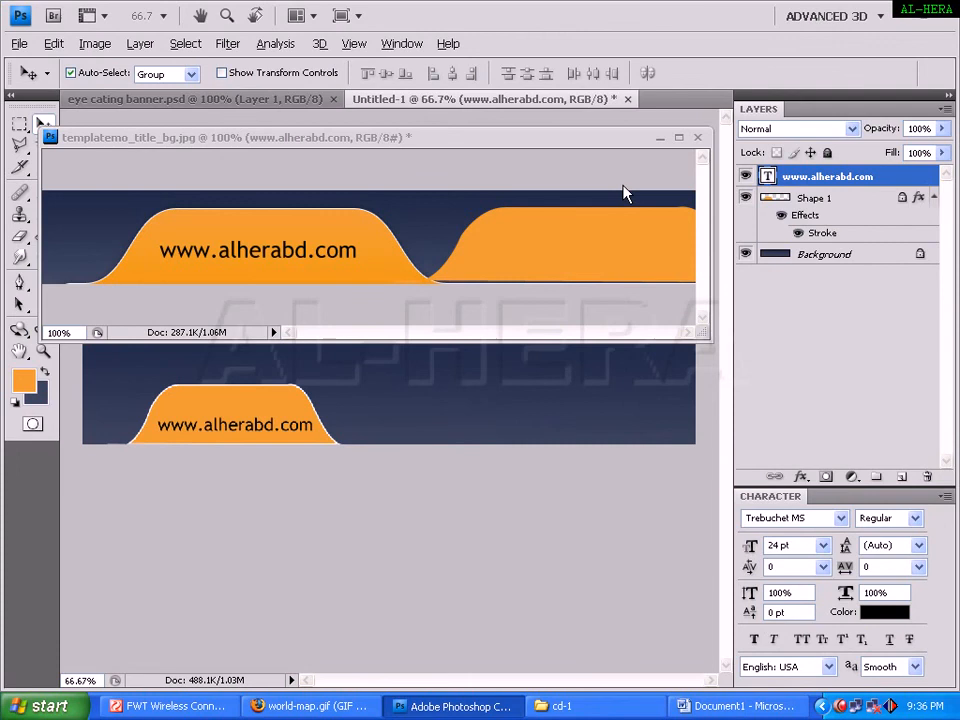
click(552, 224)
drag(613, 261, 303, 251)
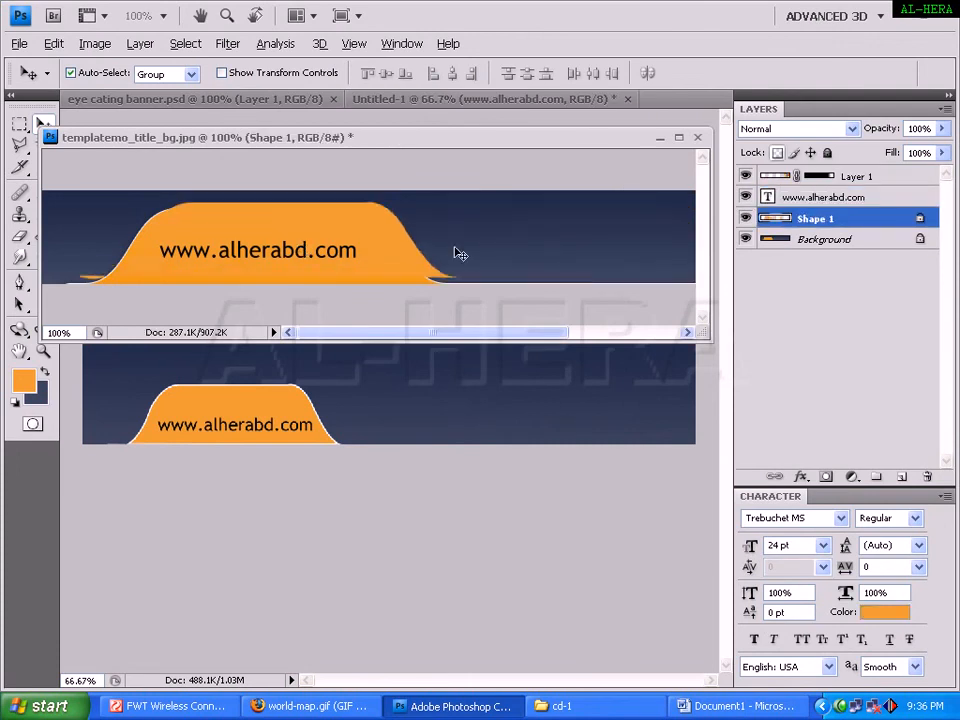
key(Tab)
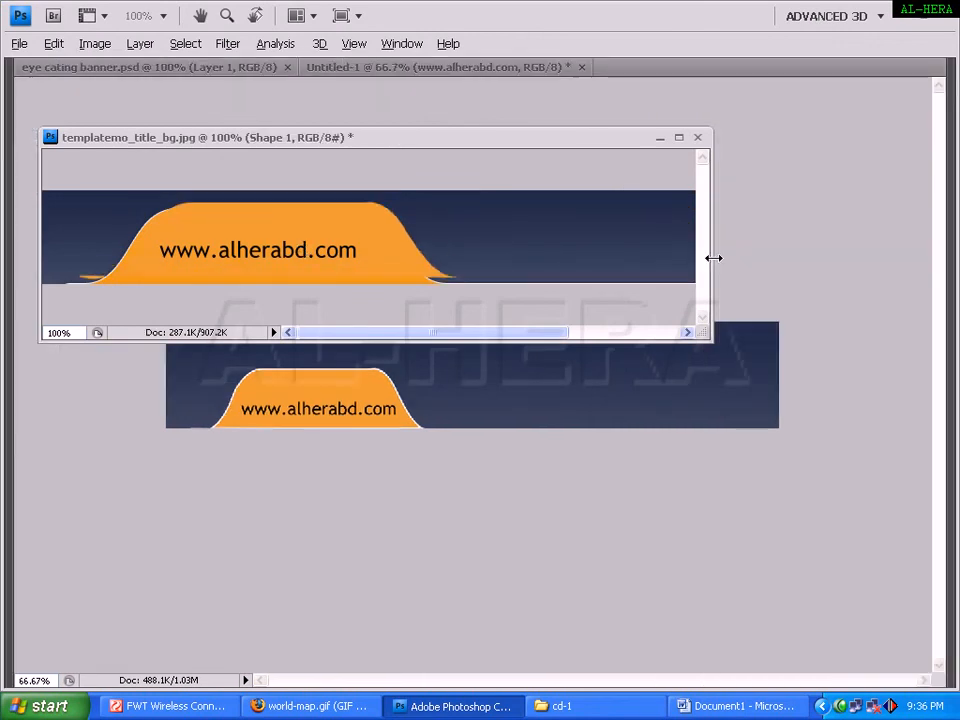
drag(712, 258, 950, 259)
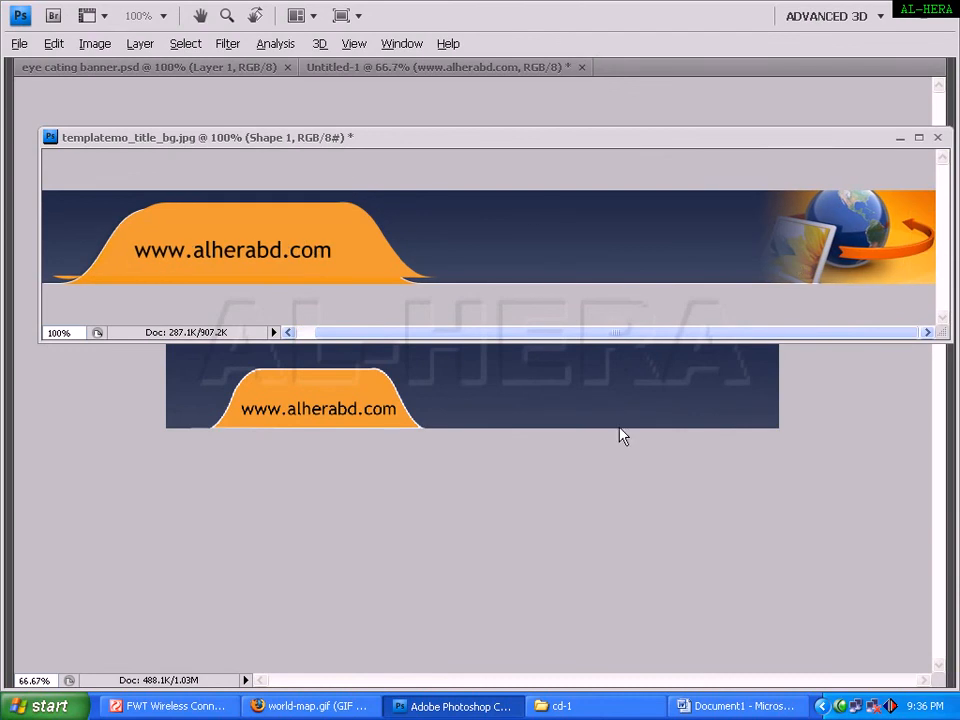
Step: Copy the selected globe and monitor picture from eye cating banner.psd onto the right end of the Untitled-1 banner
key(Tab)
click(300, 100)
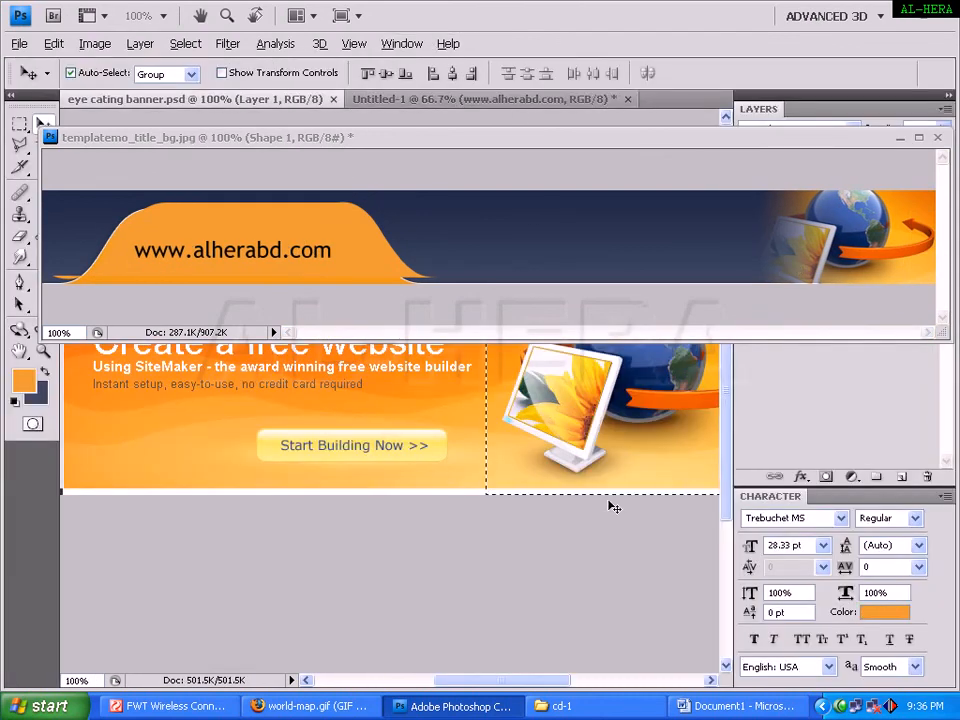
scroll(727, 388, up, 1)
mouse_move(726, 380)
mouse_down()
mouse_move(725, 344)
mouse_move(723, 364)
mouse_up()
drag(546, 682, 602, 688)
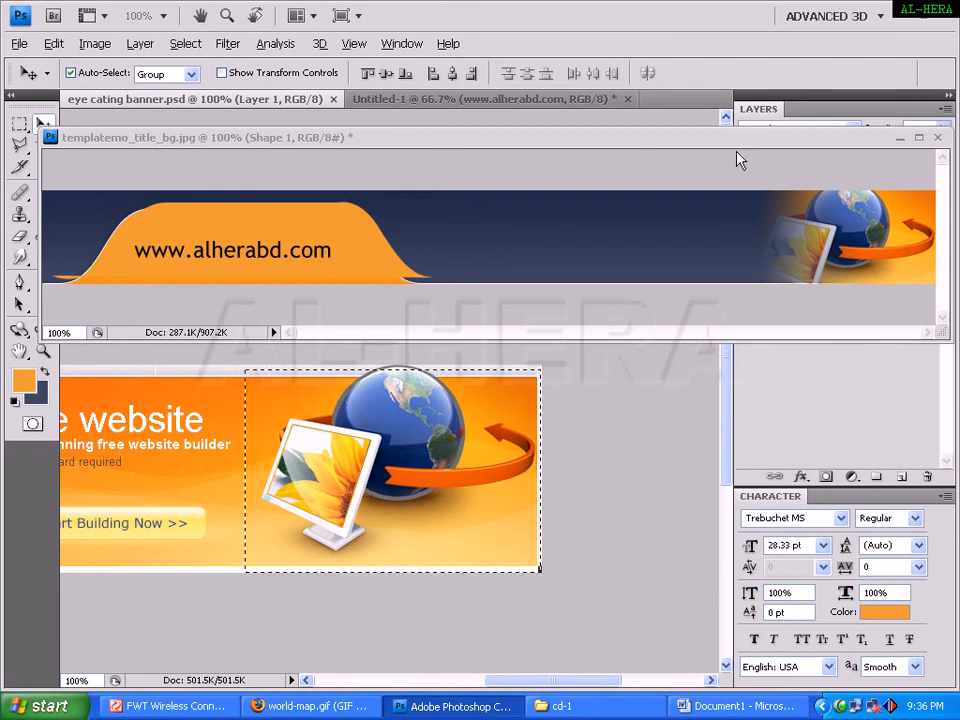
click(556, 104)
drag(348, 294, 625, 409)
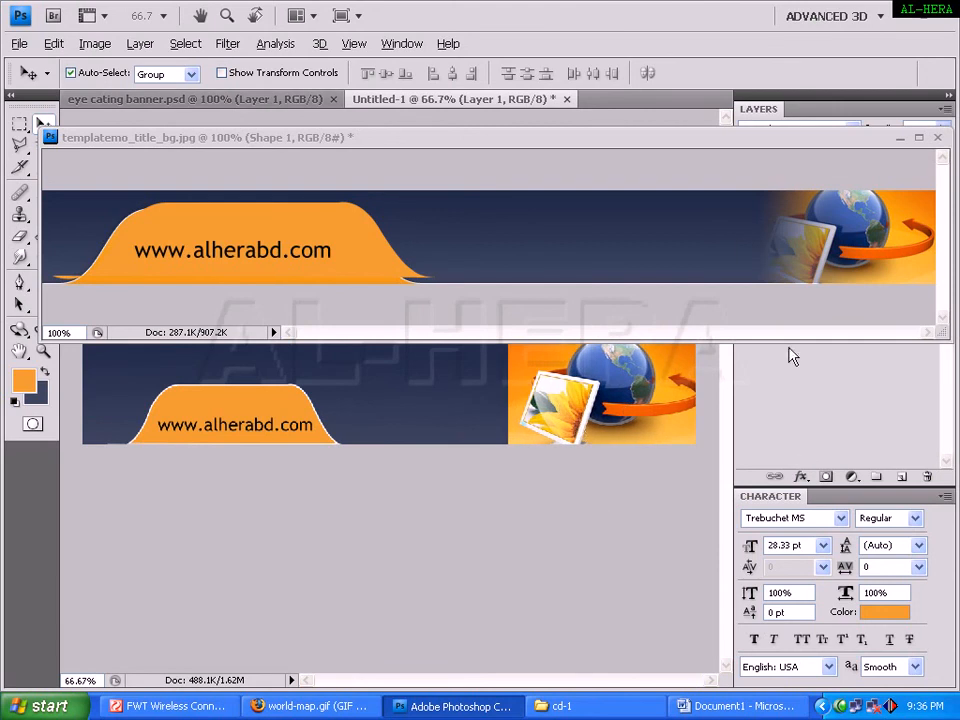
Step: Keep templatemo_title_bg.jpg open and shift its window and the Layers panel away from the Untitled-1 banner
click(895, 384)
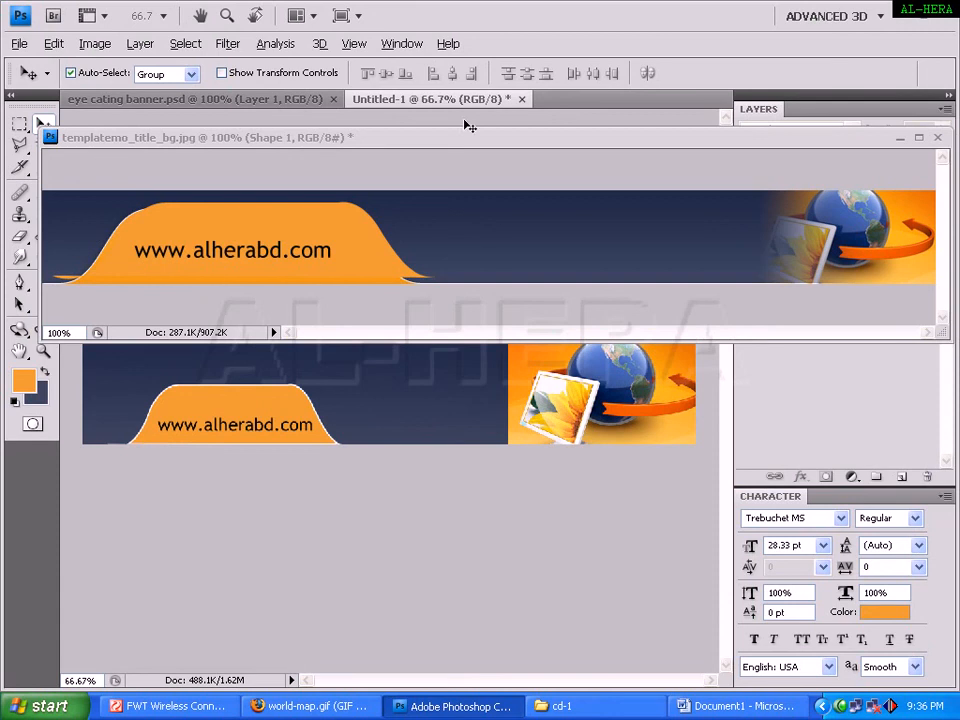
click(938, 143)
click(545, 295)
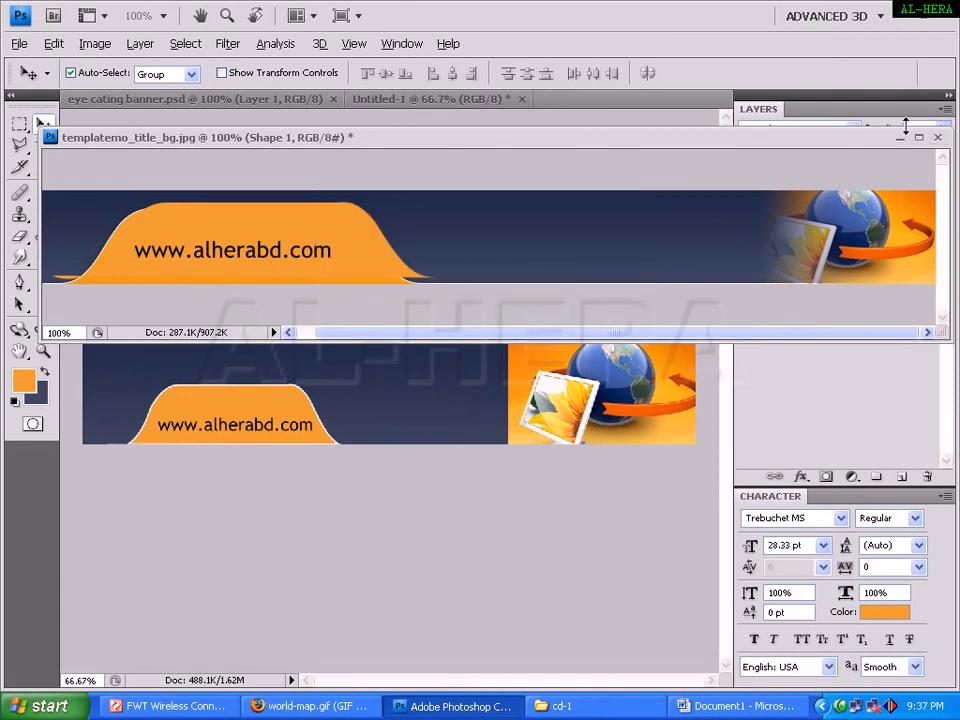
drag(881, 140, 613, 143)
drag(272, 77, 243, 65)
mouse_move(837, 95)
mouse_down()
mouse_move(848, 104)
mouse_move(821, 114)
mouse_move(836, 113)
mouse_up()
Step: Nudge the globe and monitor picture in Untitled-1 to the right and add a layer mask to Layer 1
click(608, 396)
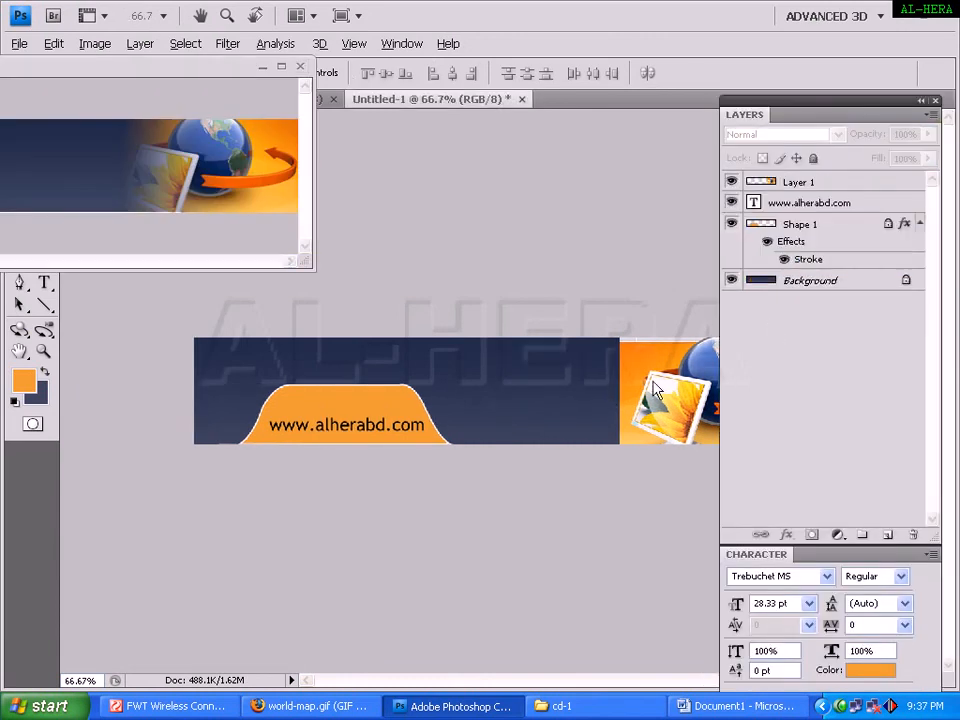
drag(661, 384, 672, 390)
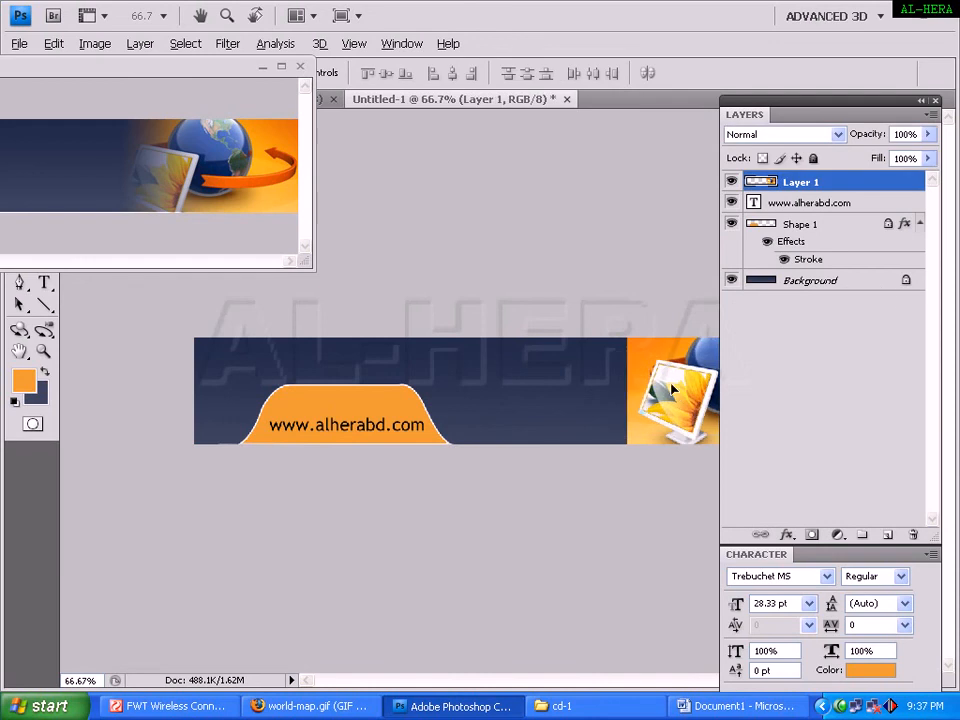
click(812, 536)
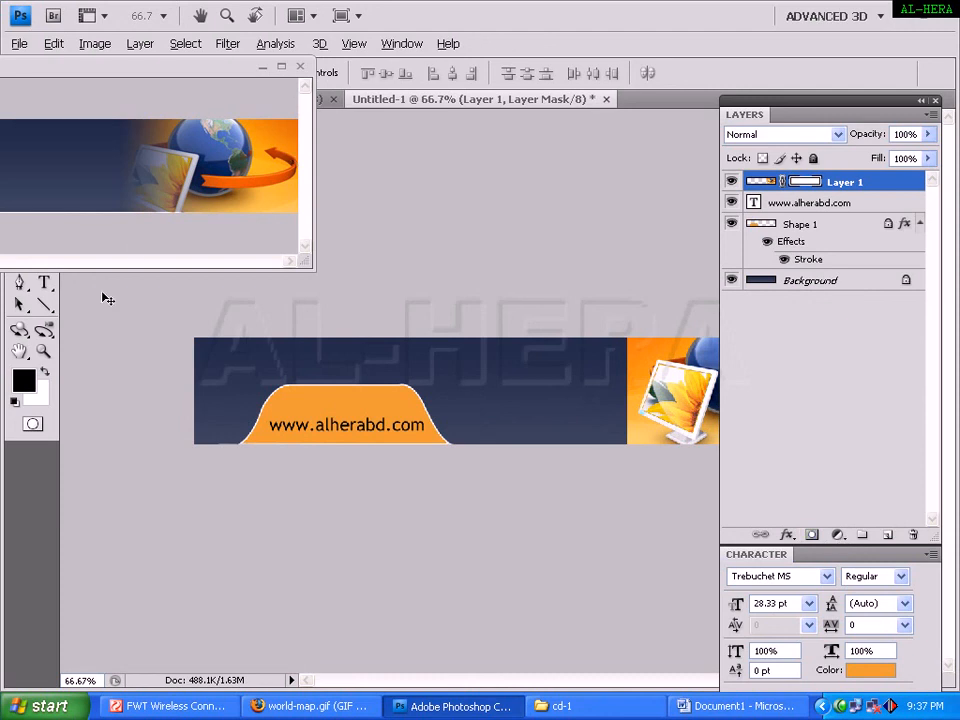
Step: Activate the Gradient tool, inspect its colours with the Layer 1 mask of templatemo_title_bg.jpg selected, and return to Untitled-1
drag(240, 71, 36, 387)
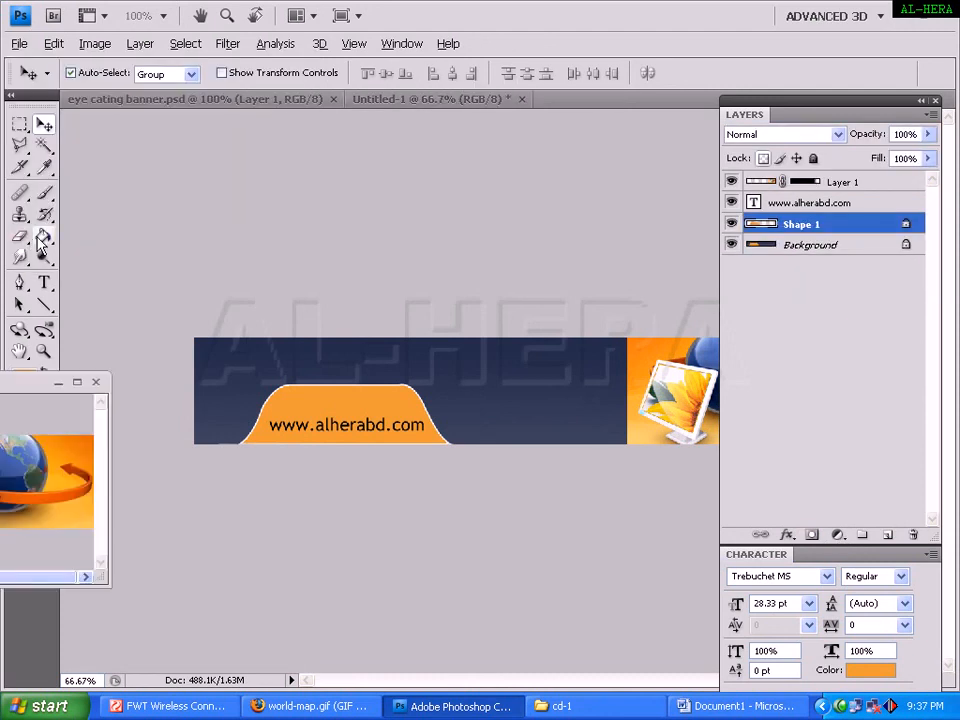
click(43, 238)
click(130, 231)
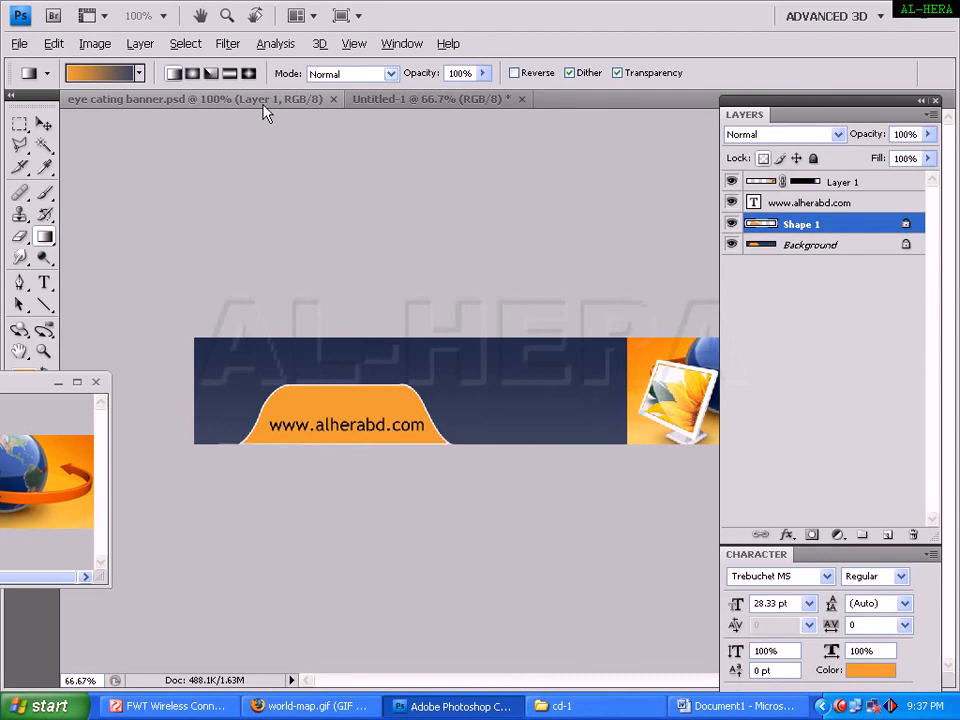
click(105, 74)
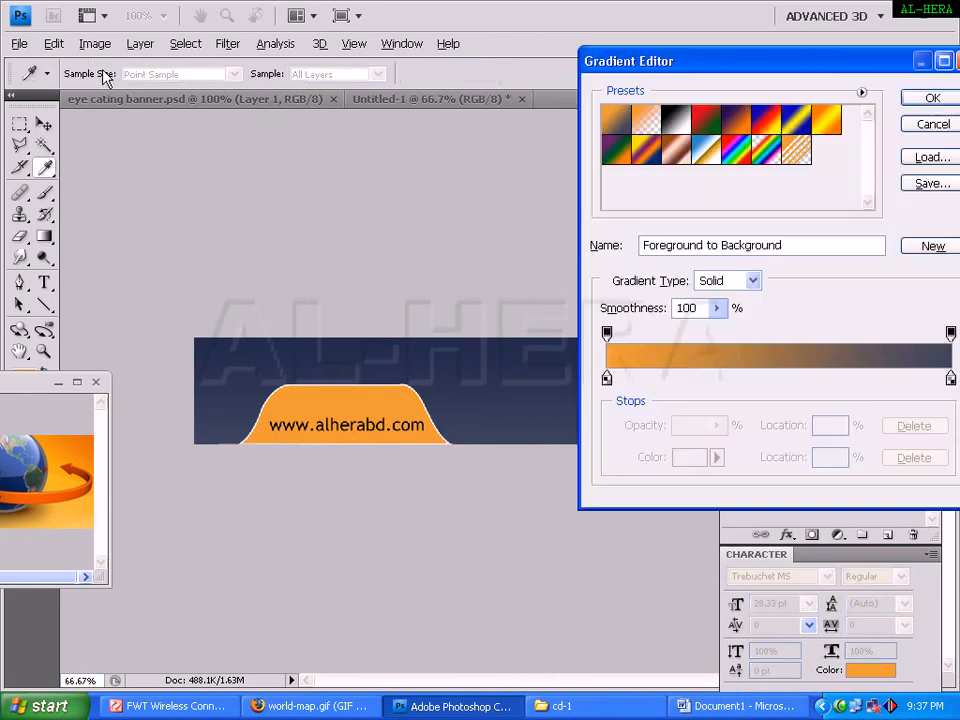
click(930, 128)
click(812, 189)
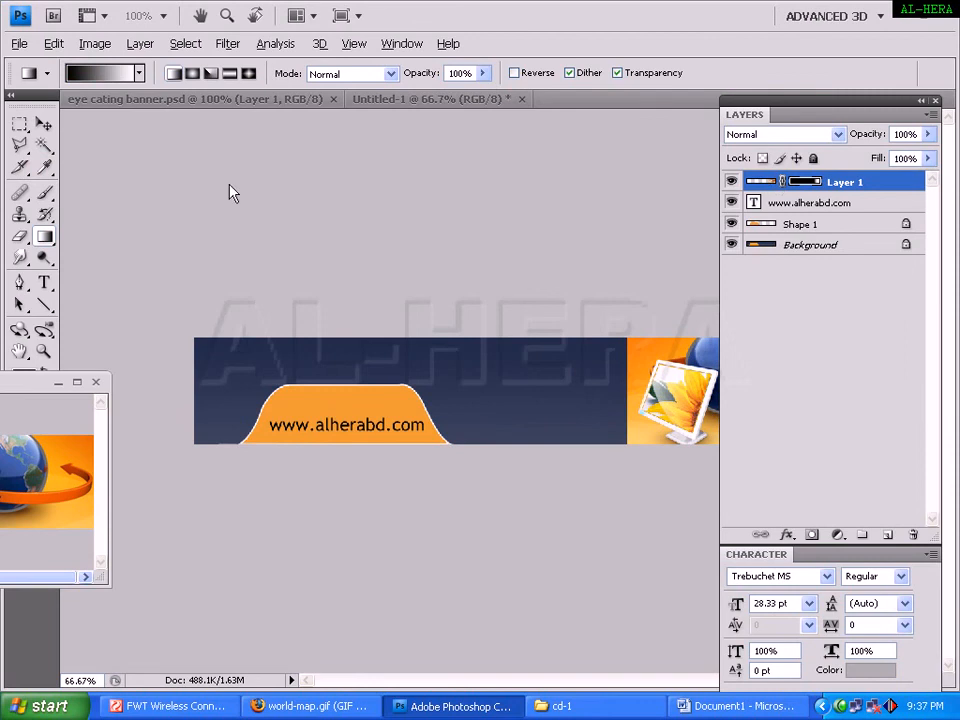
click(110, 73)
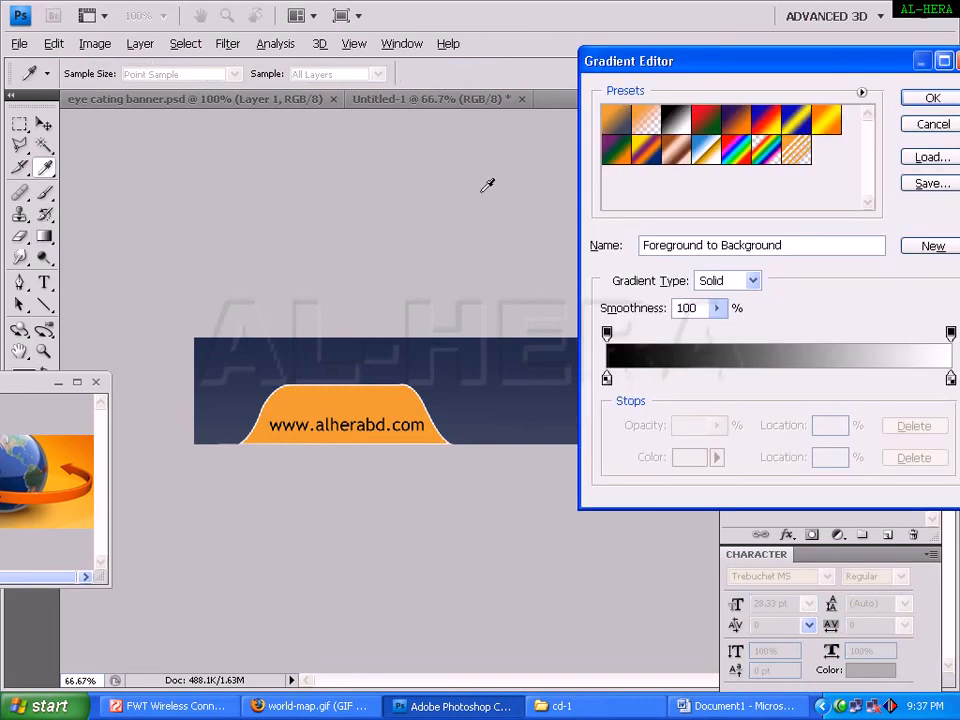
click(933, 124)
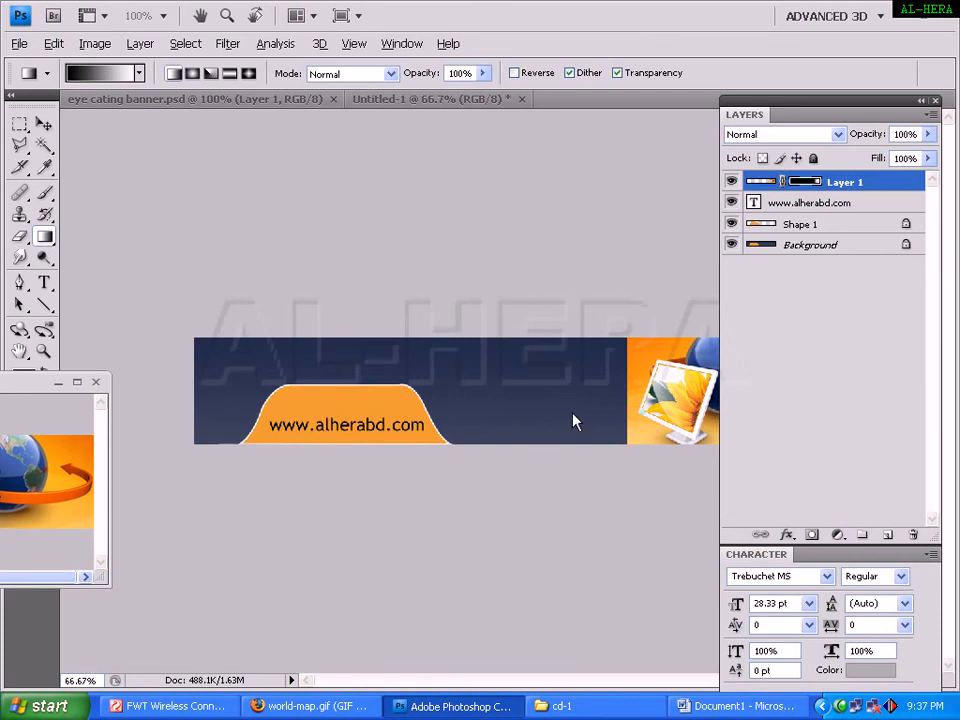
click(670, 391)
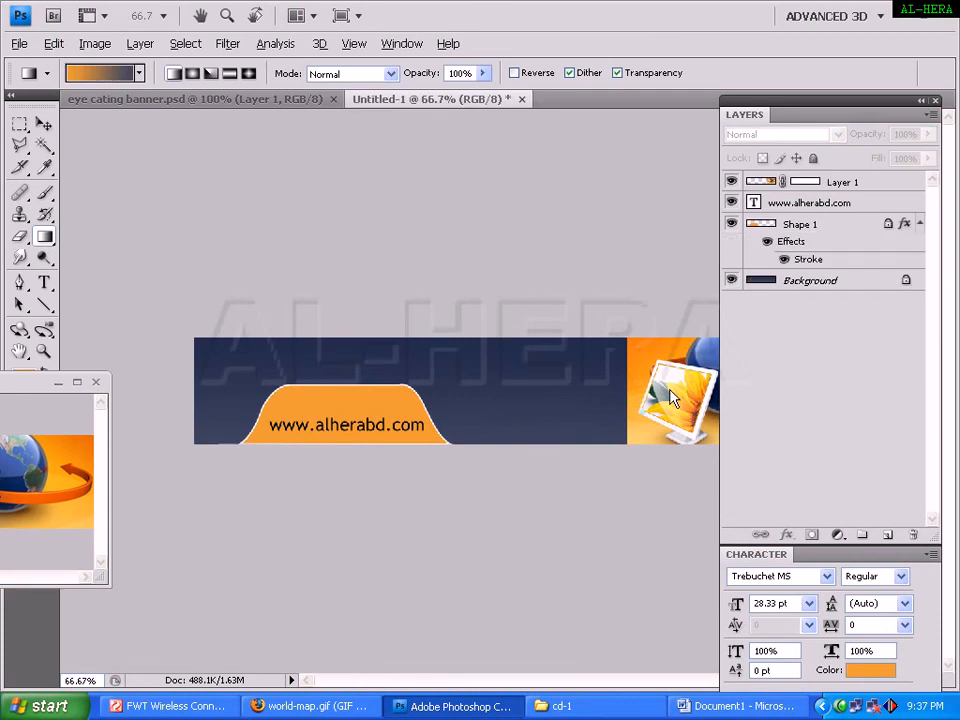
Step: Try the orange-to-navy linear gradient directly on the picture of Layer 1 in both directions, undoing each attempt
click(862, 180)
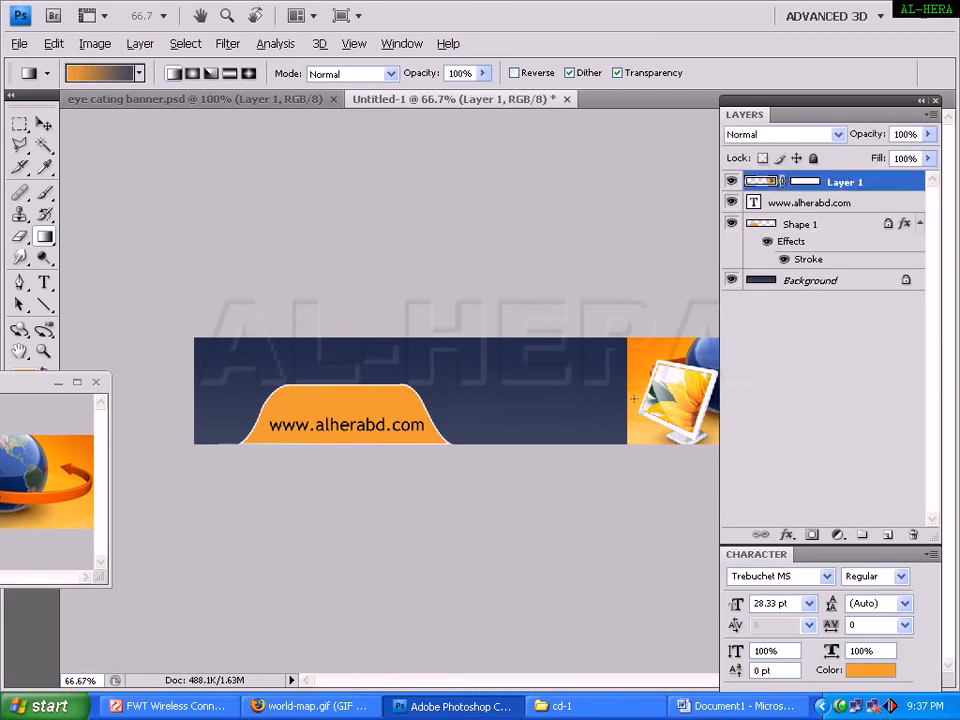
drag(633, 398, 718, 422)
key(ctrl+z)
drag(713, 388, 642, 392)
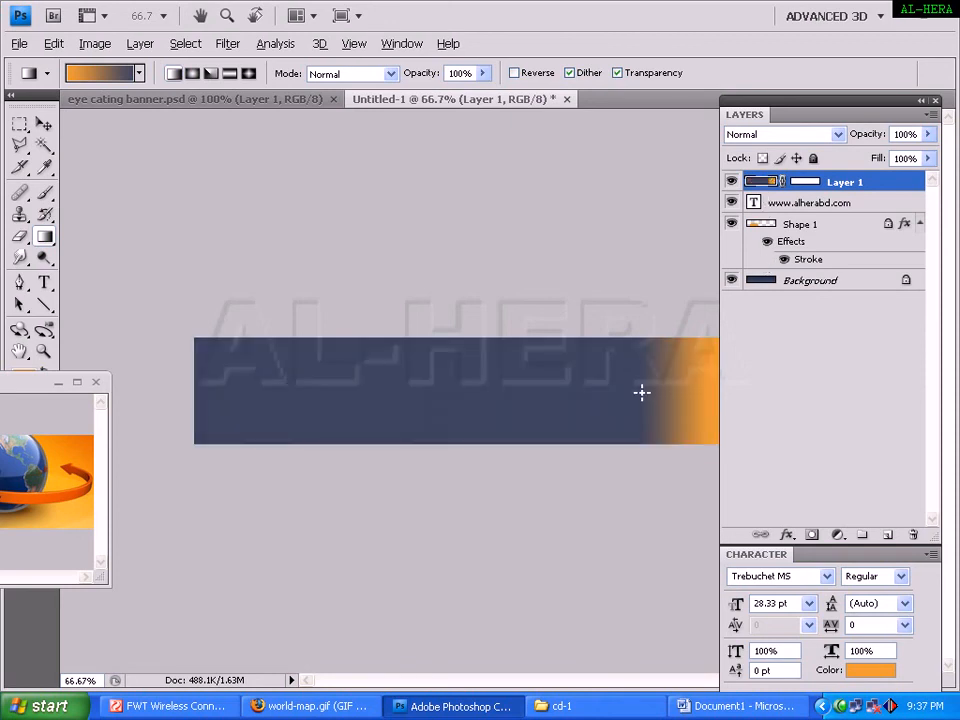
key(ctrl+z)
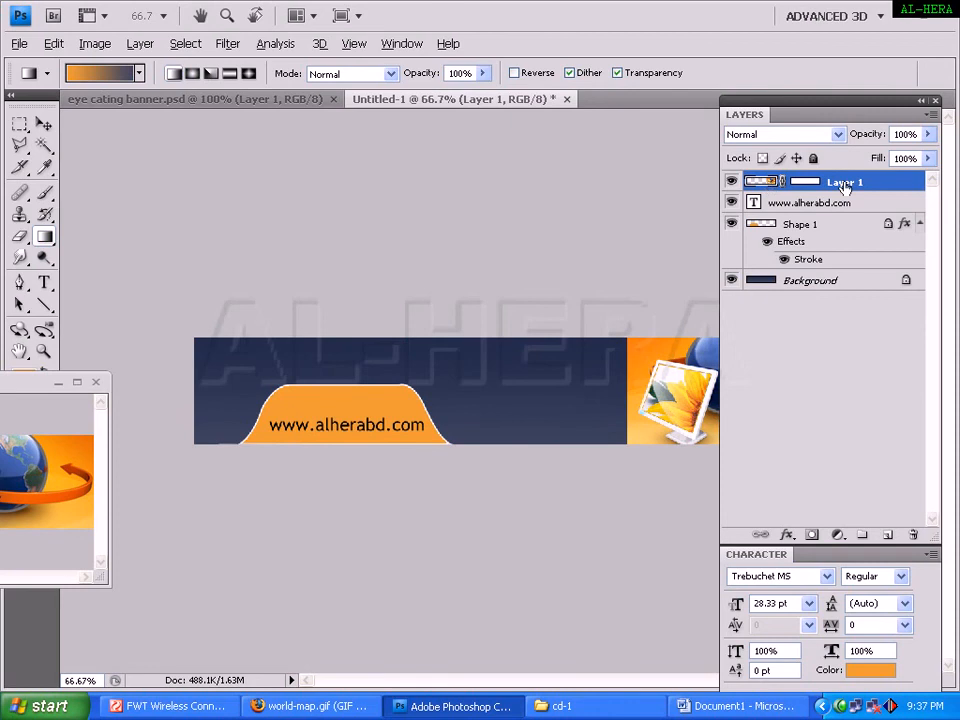
Step: Apply a black-to-white linear gradient to Layer 1's mask from the picture's left edge inward, fading it into the navy background
double_click(840, 182)
click(805, 181)
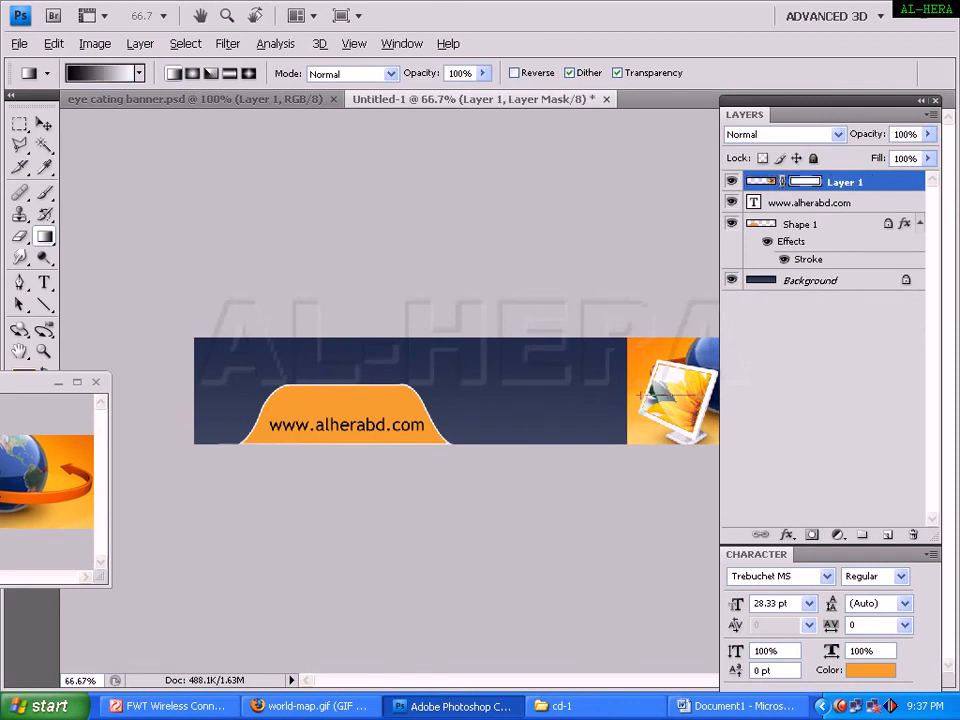
drag(640, 395, 746, 396)
key(Tab)
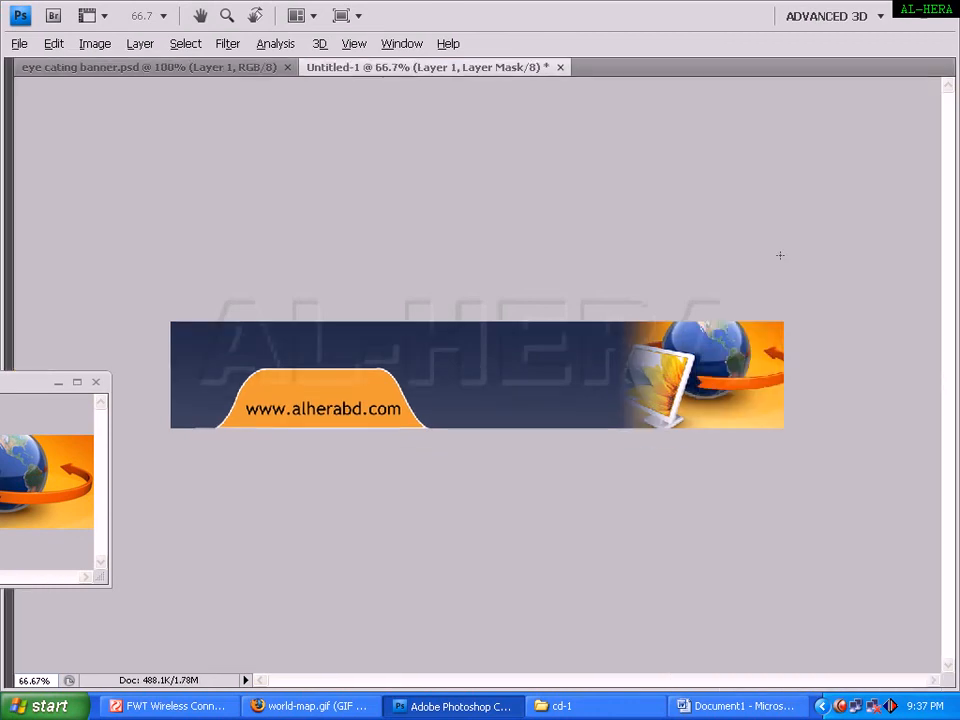
Step: Move the masked globe and monitor picture slightly further right in the banner with the Move tool
key(Tab)
click(45, 122)
key(Tab)
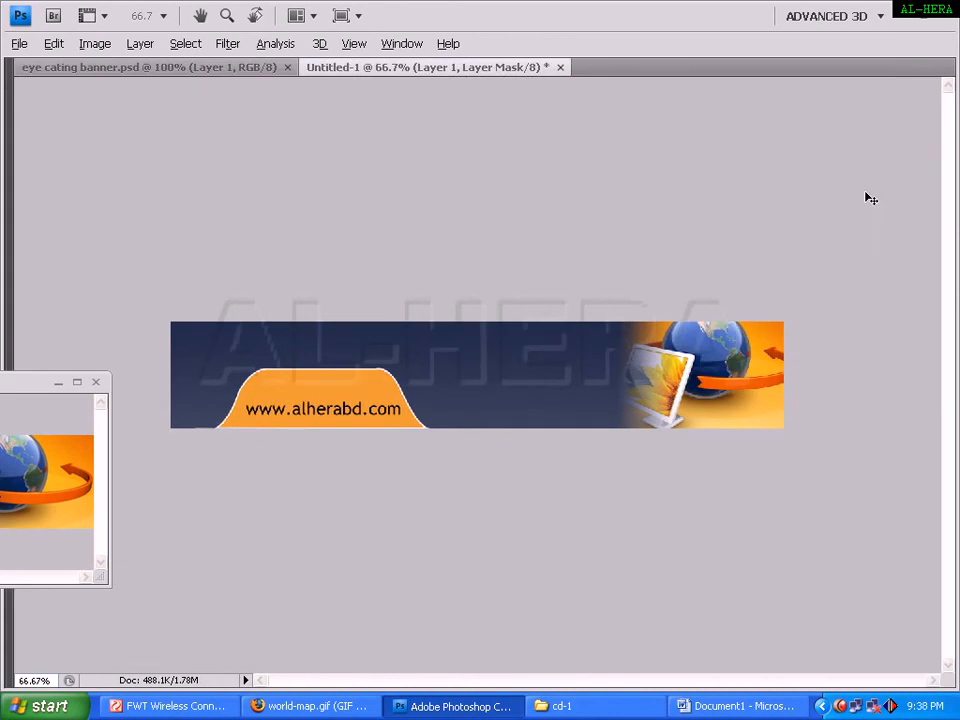
mouse_move(729, 370)
mouse_down()
mouse_move(771, 371)
mouse_move(719, 371)
mouse_move(744, 377)
mouse_up()
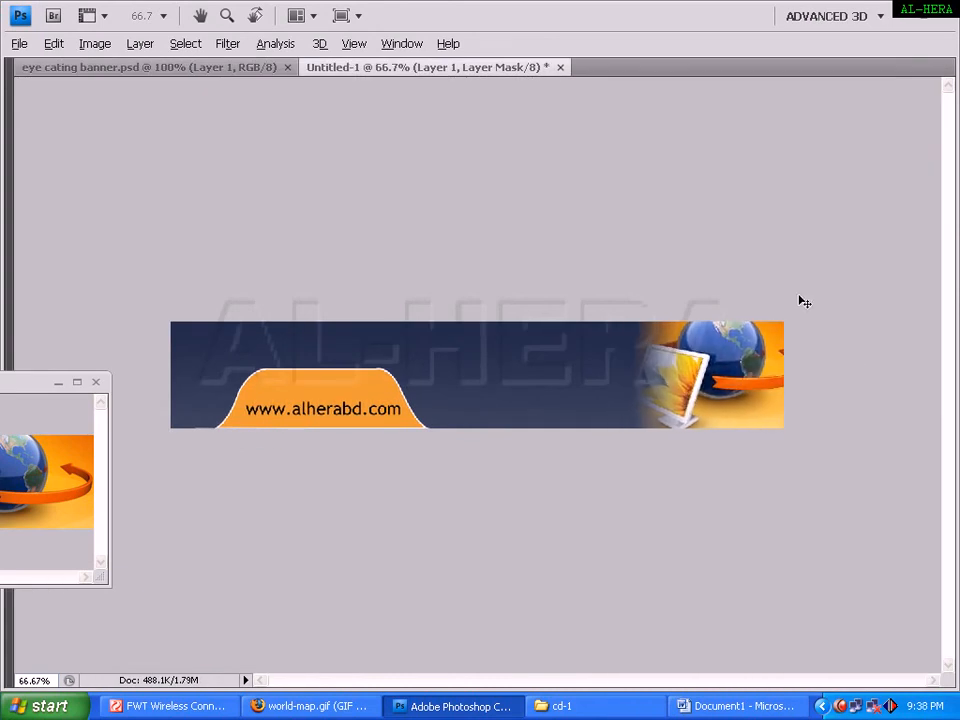
Step: Review the whole Untitled-1 banner at 100% with the panels hidden and the reference window moved clear of the tab
key(Tab)
key(Tab)
key(ctrl+1)
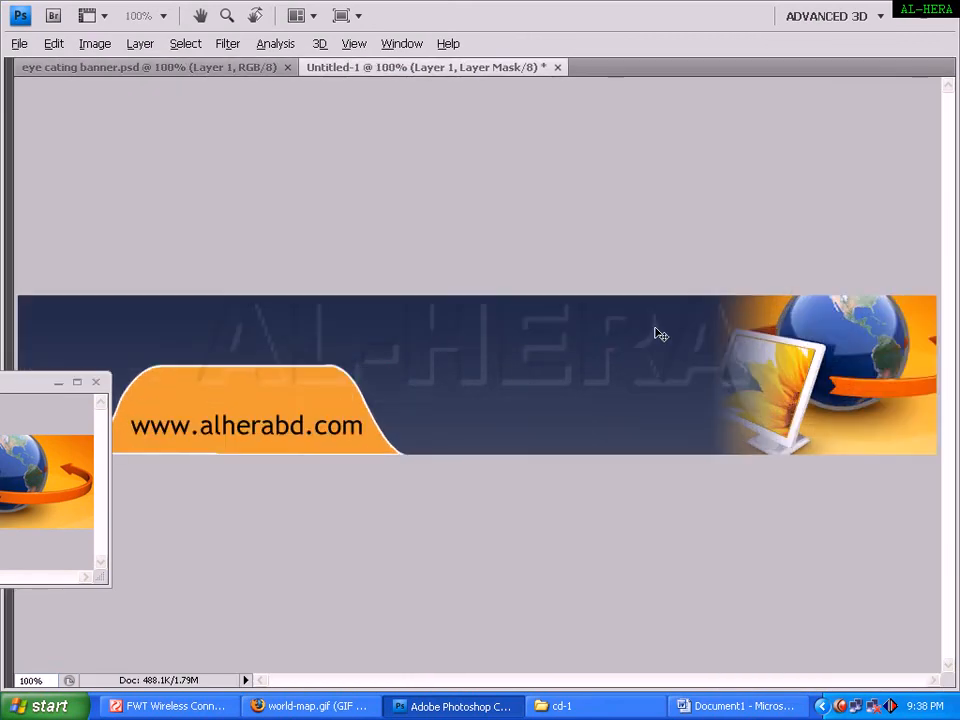
key(ctrl+minus)
key(Tab)
key(Tab)
key(ctrl+1)
key(ctrl+minus)
key(ctrl+minus)
key(ctrl+1)
key(Tab)
key(Tab)
drag(36, 386, 36, 517)
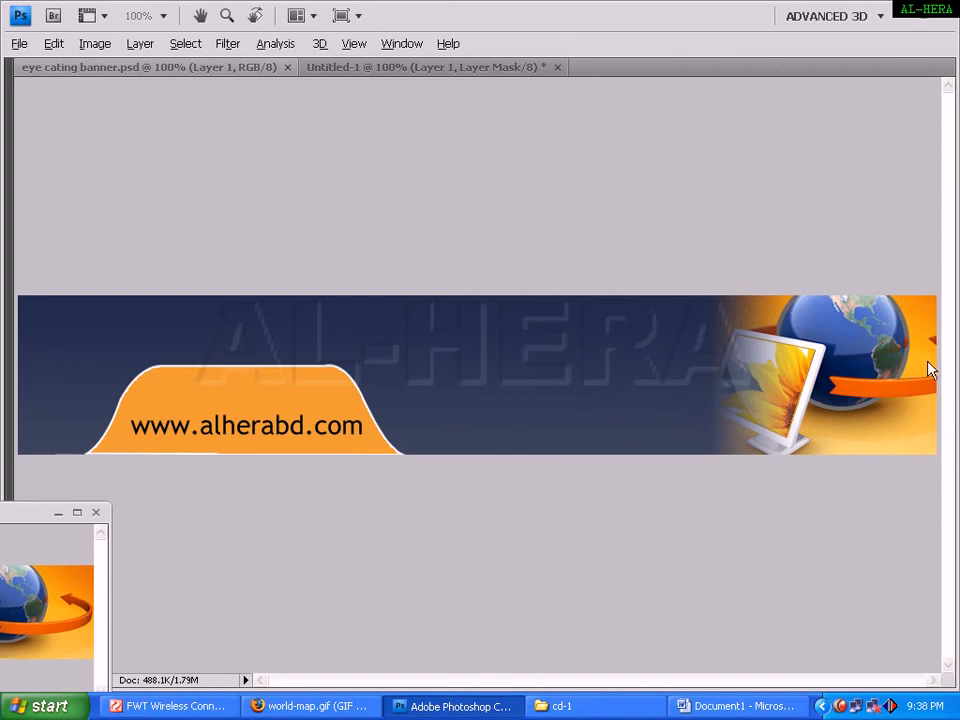